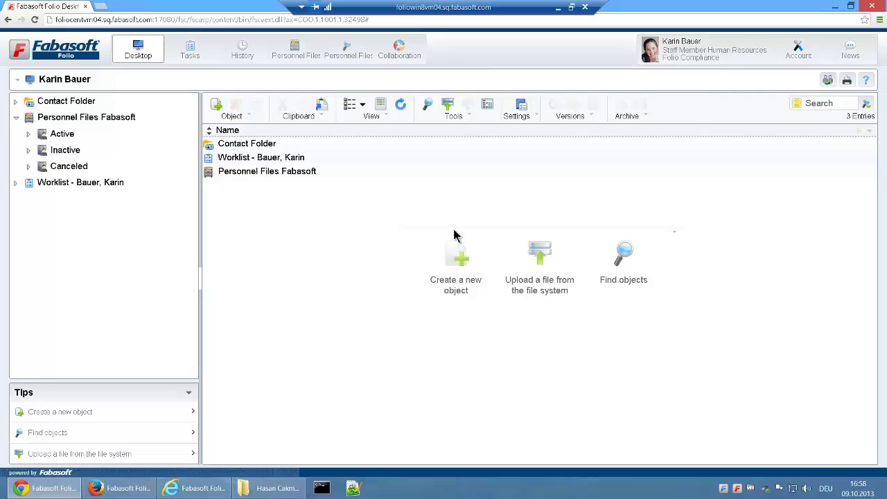
# Select the Personnel Files Fabasoft shelf on the desktop
pyautogui.click(285, 182)
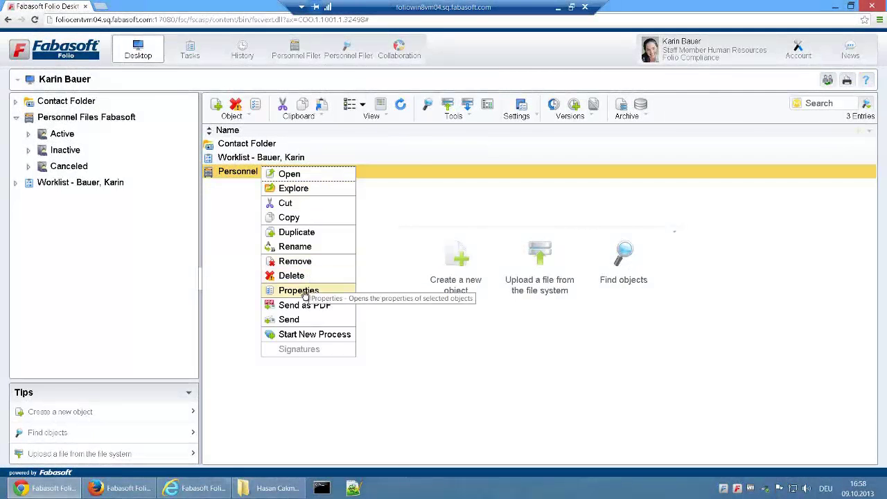
# Open the shelf's properties and review its folder structure and personnel numbering settings
pyautogui.click(303, 290)
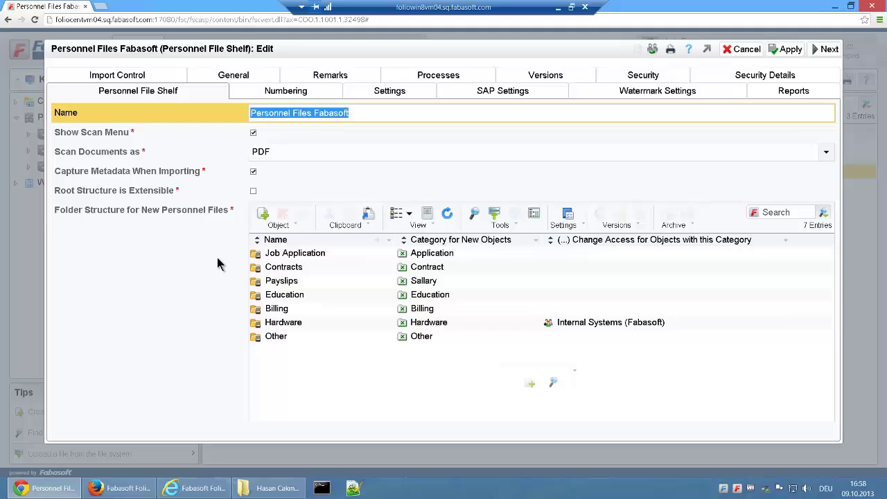
pyautogui.click(196, 229)
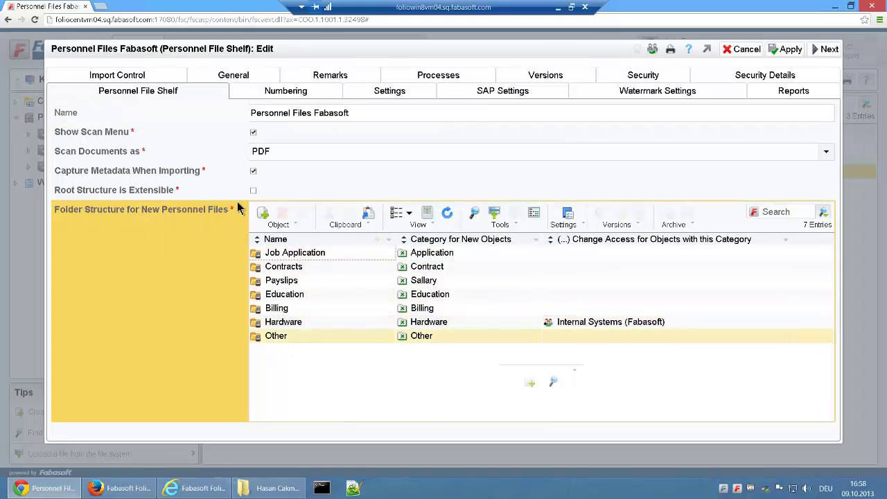
pyautogui.click(290, 94)
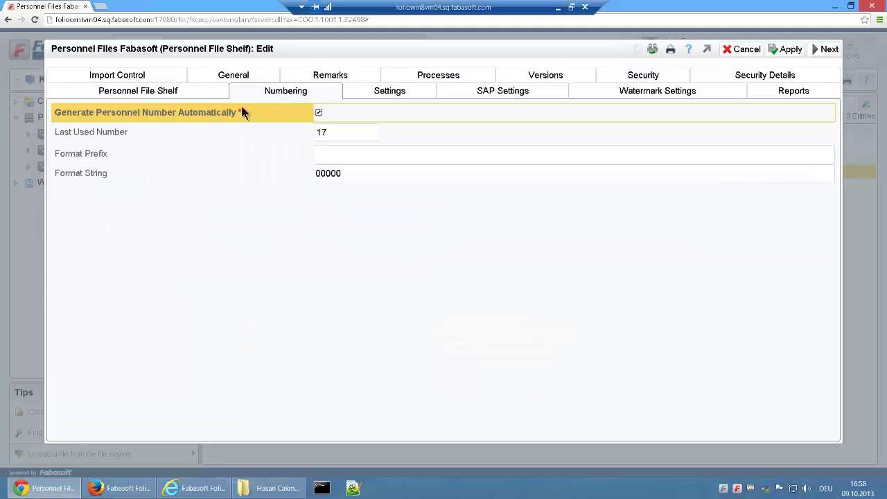
# Scroll through the Settings tab's units and positions down to the 15 document categories
pyautogui.click(399, 93)
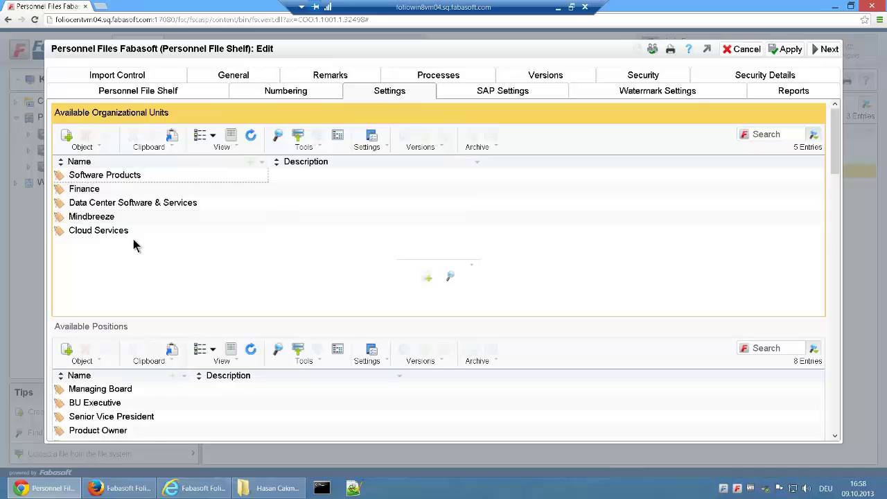
pyautogui.scroll(-4, 134, 250)
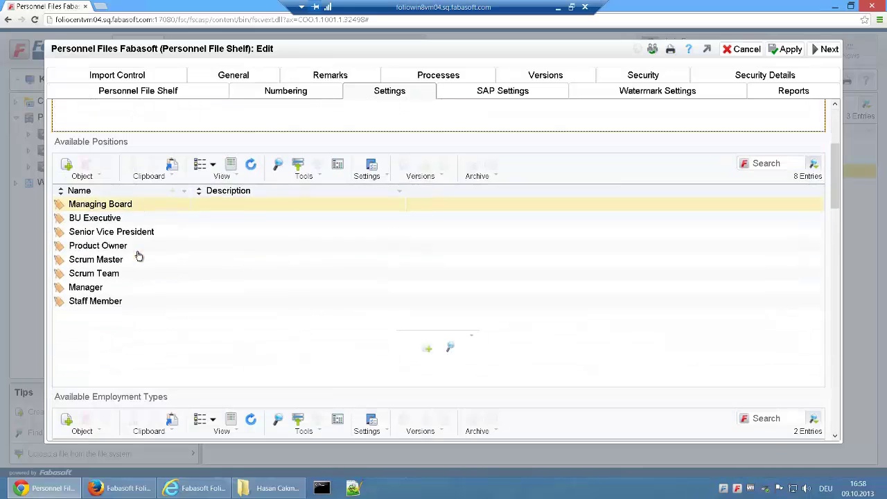
pyautogui.scroll(-5, 138, 256)
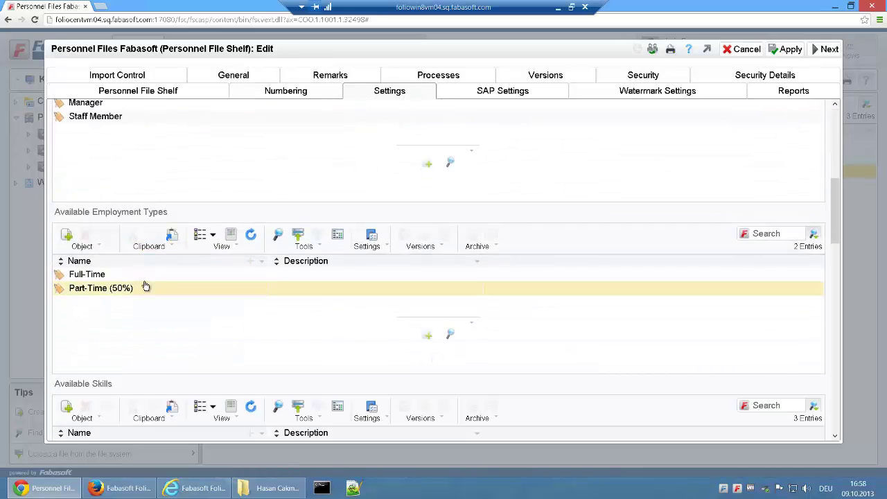
pyautogui.scroll(-5, 154, 313)
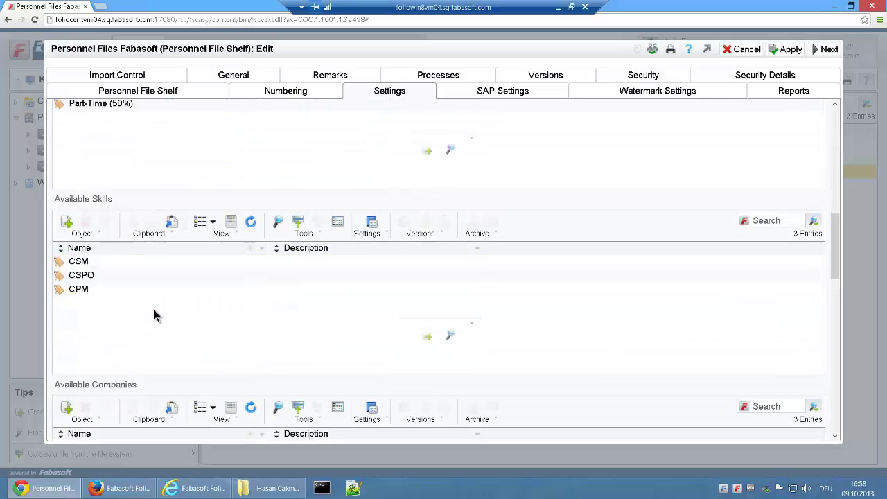
pyautogui.scroll(-8, 154, 315)
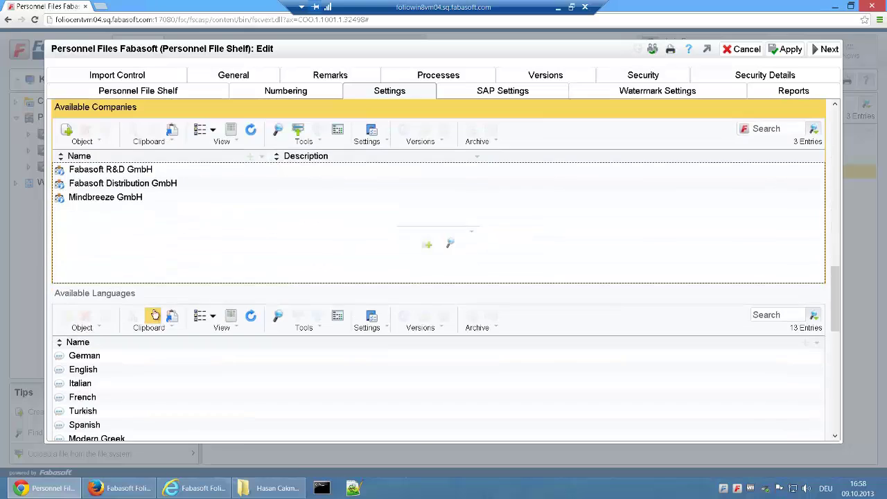
pyautogui.scroll(-15, 154, 314)
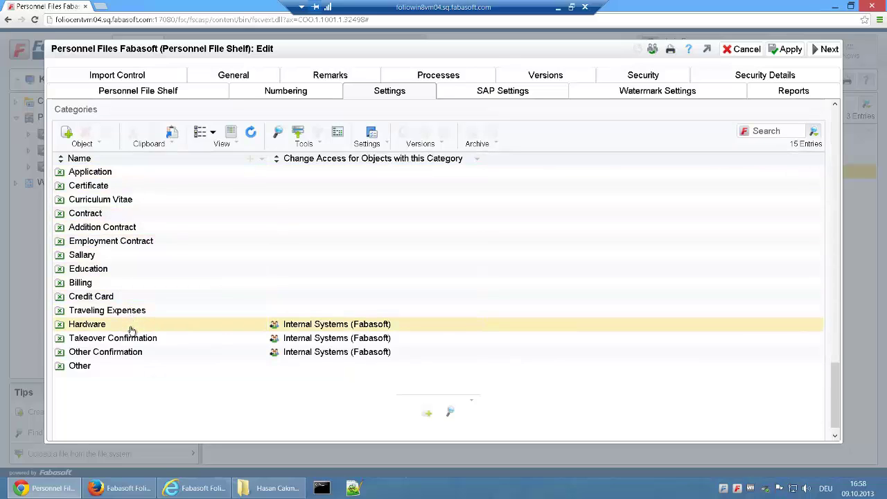
# Review the SAP, Watermark, Reports and Import Control tabs, then close the shelf properties
pyautogui.click(506, 97)
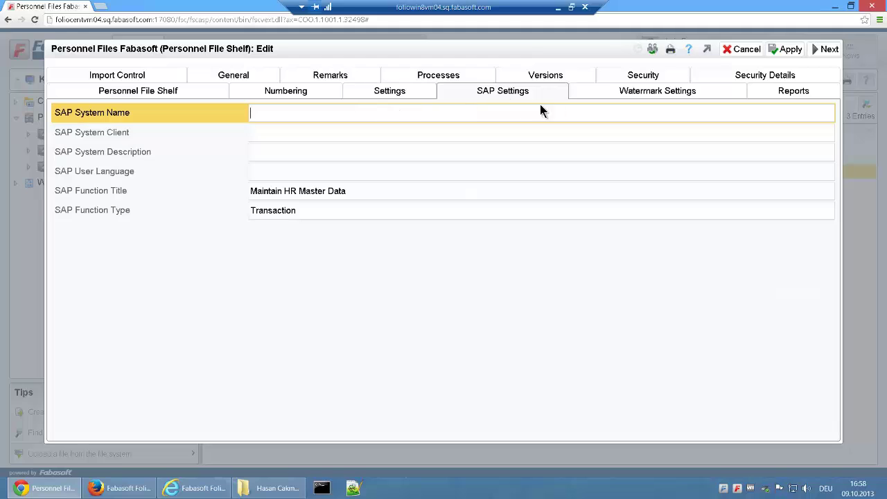
pyautogui.click(650, 94)
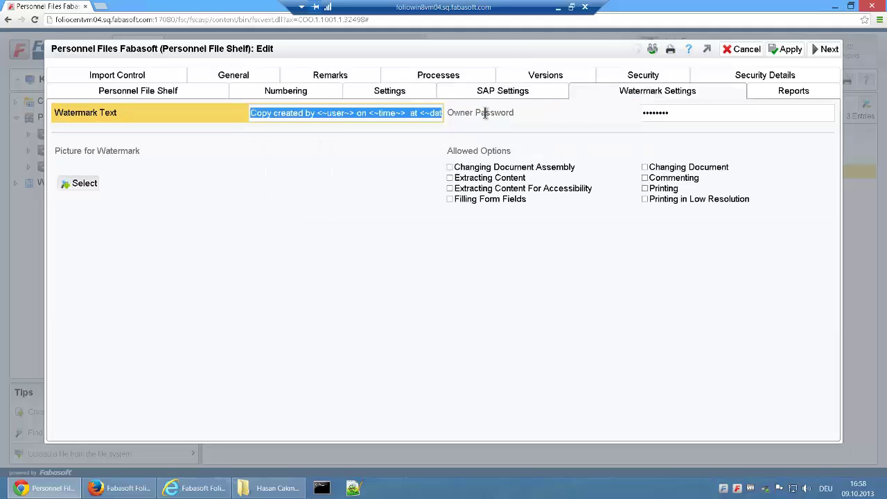
pyautogui.click(783, 94)
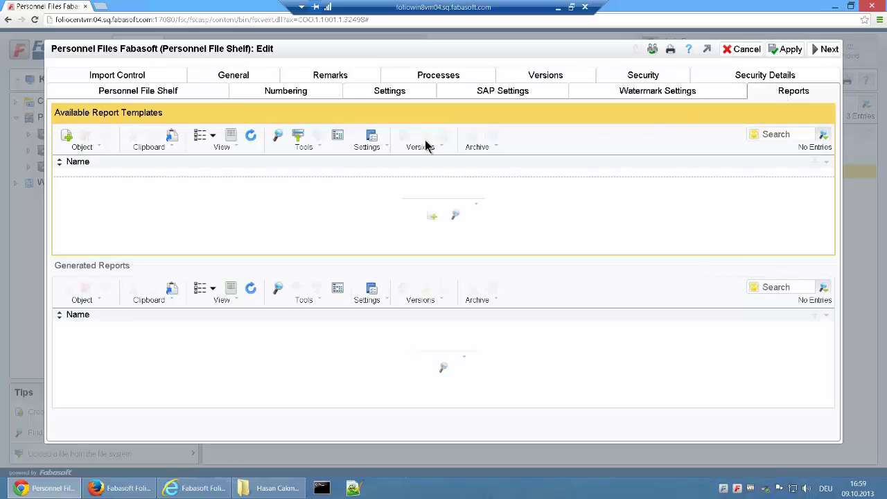
pyautogui.click(136, 75)
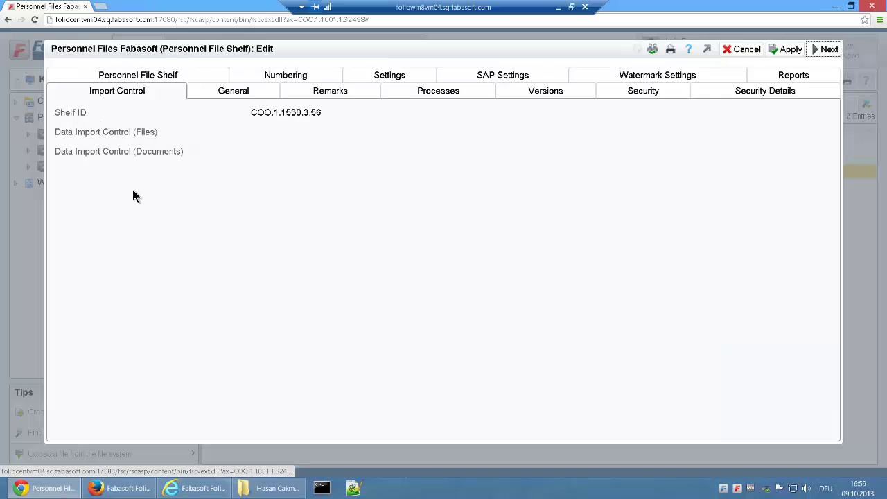
pyautogui.click(824, 50)
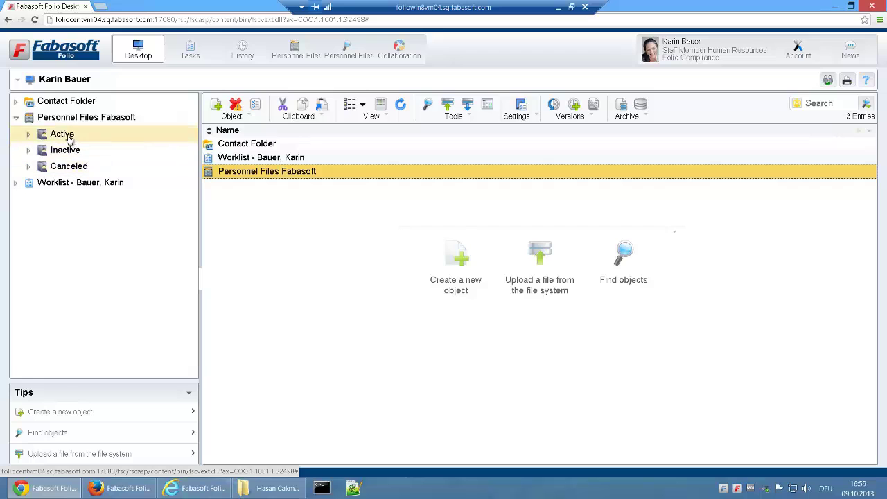
# Browse the Active, Inactive and Canceled personnel file lists, noting an inactive file's entry date
pyautogui.click(66, 134)
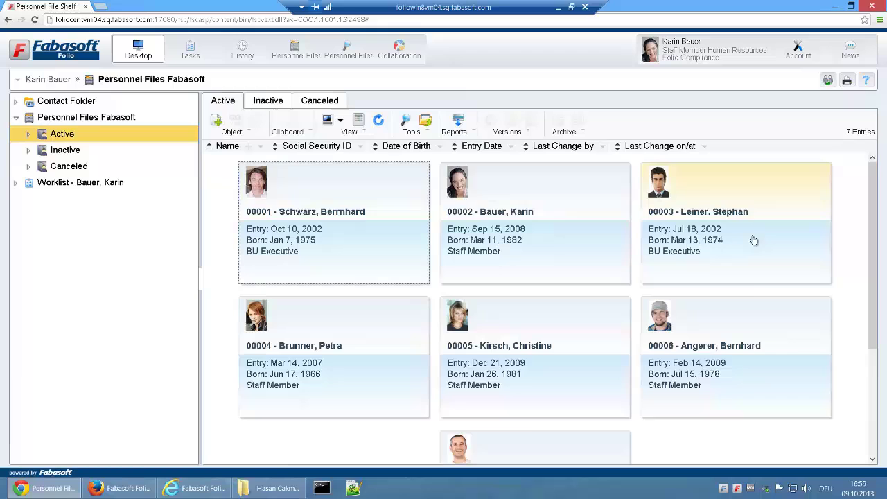
pyautogui.scroll(-2, 752, 239)
pyautogui.scroll(2, 754, 241)
pyautogui.click(266, 102)
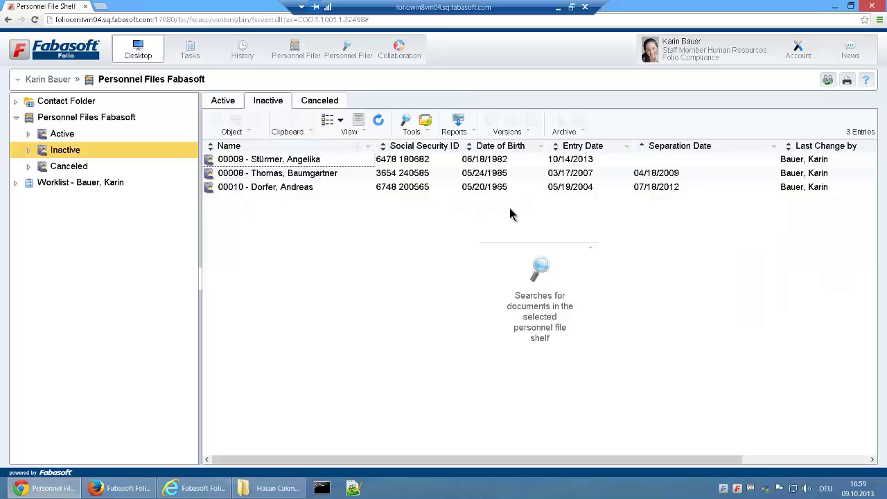
pyautogui.click(594, 161)
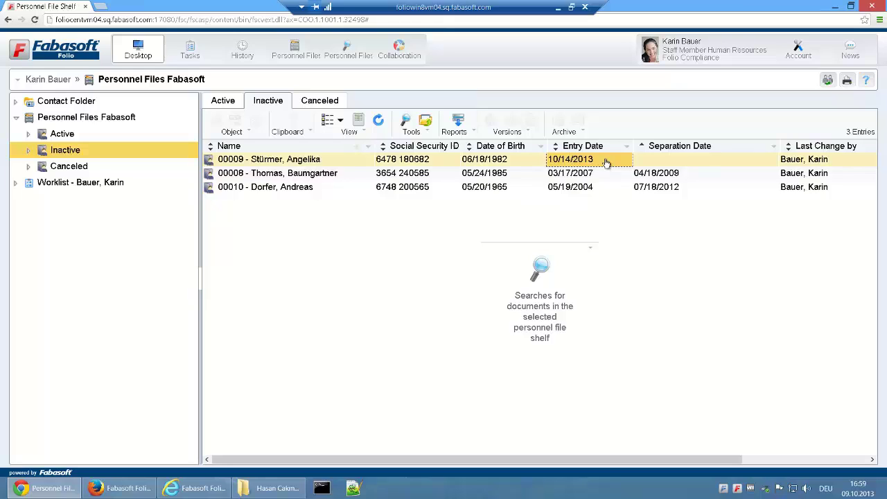
pyautogui.click(327, 104)
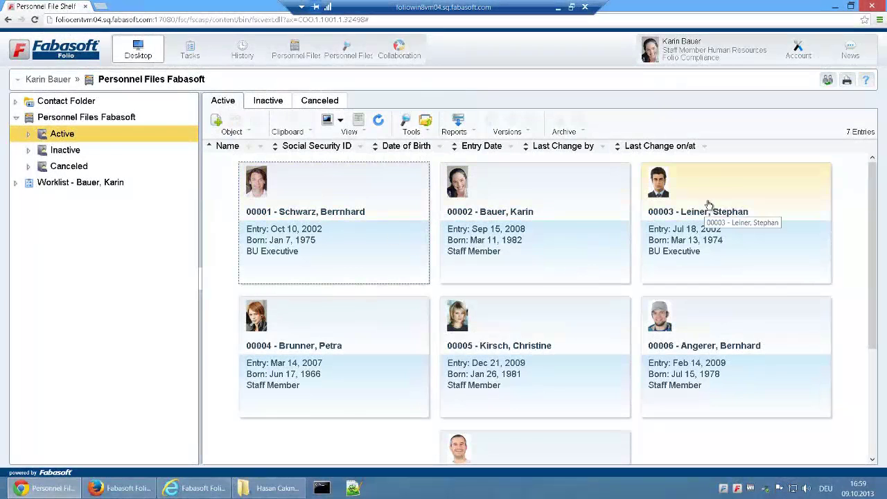
pyautogui.click(708, 204)
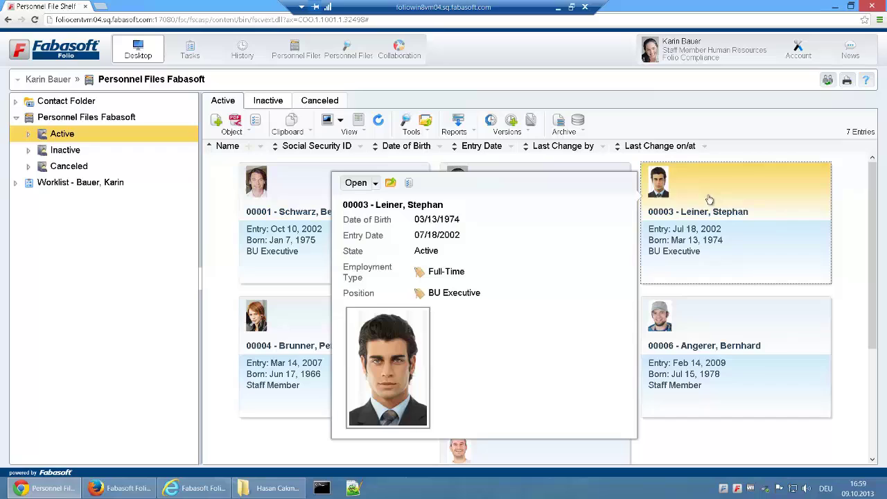
pyautogui.click(375, 184)
pyautogui.click(416, 245)
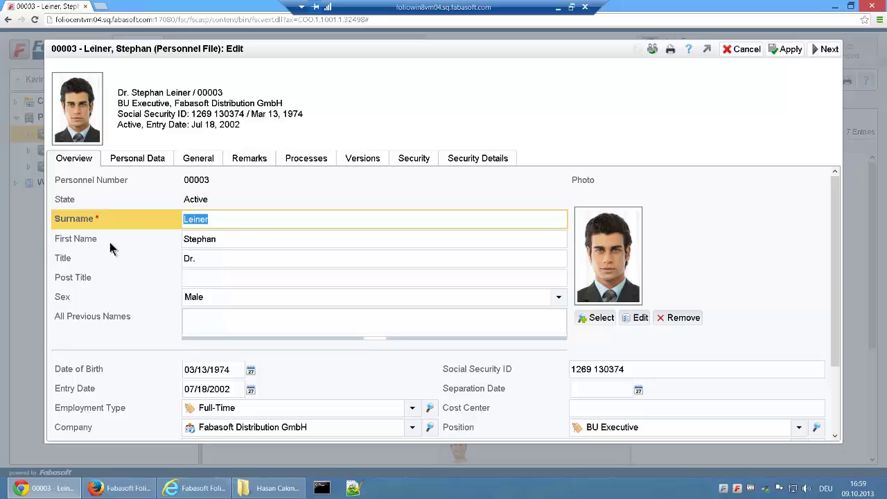
pyautogui.scroll(-3, 101, 275)
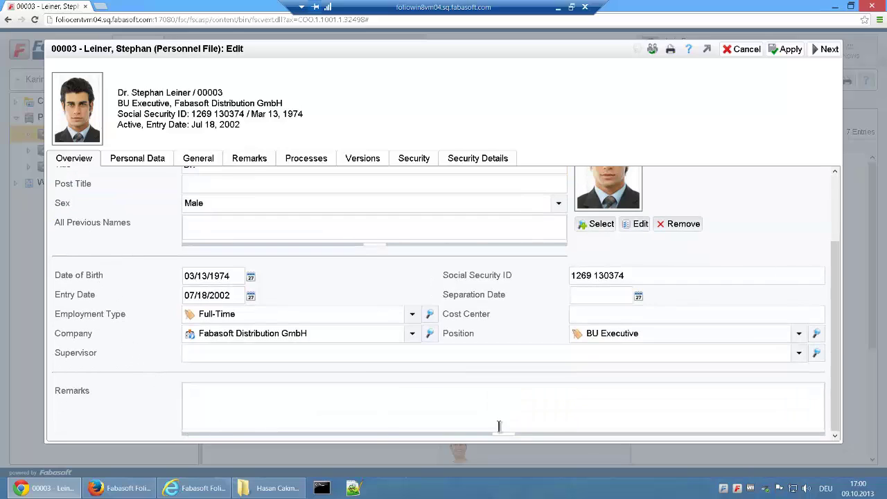
pyautogui.scroll(3, 261, 356)
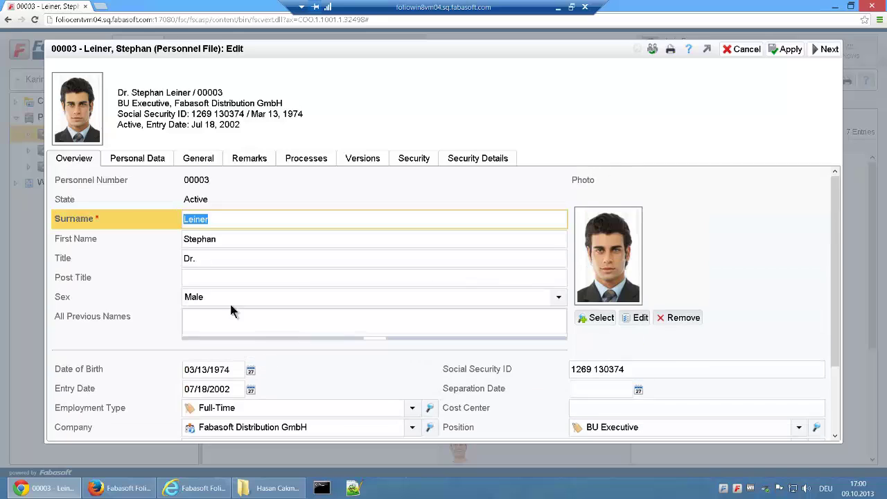
pyautogui.click(136, 161)
pyautogui.click(212, 166)
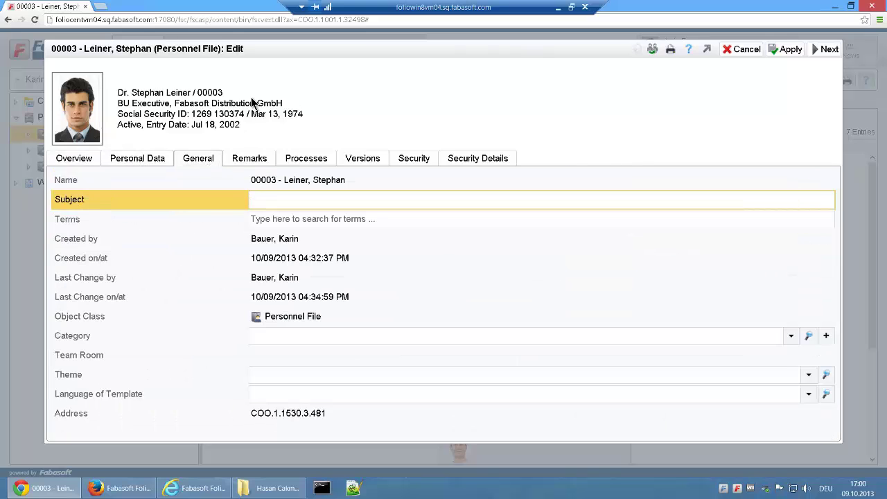
pyautogui.click(88, 163)
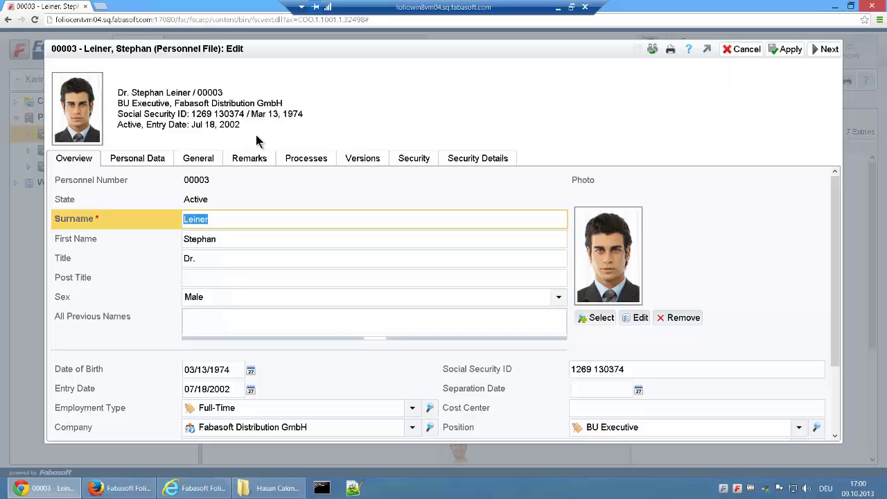
# Close the file's properties and open the personnel file in its own maximized window
pyautogui.click(834, 54)
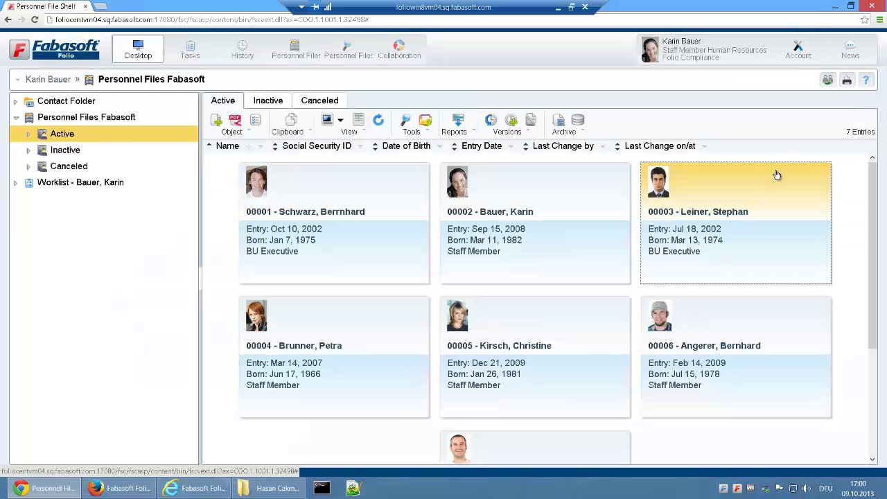
pyautogui.doubleClick(724, 201)
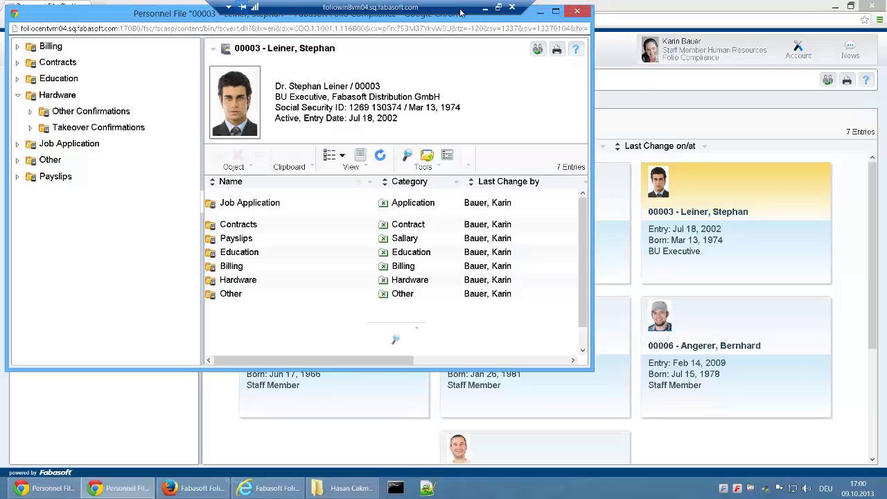
pyautogui.click(558, 12)
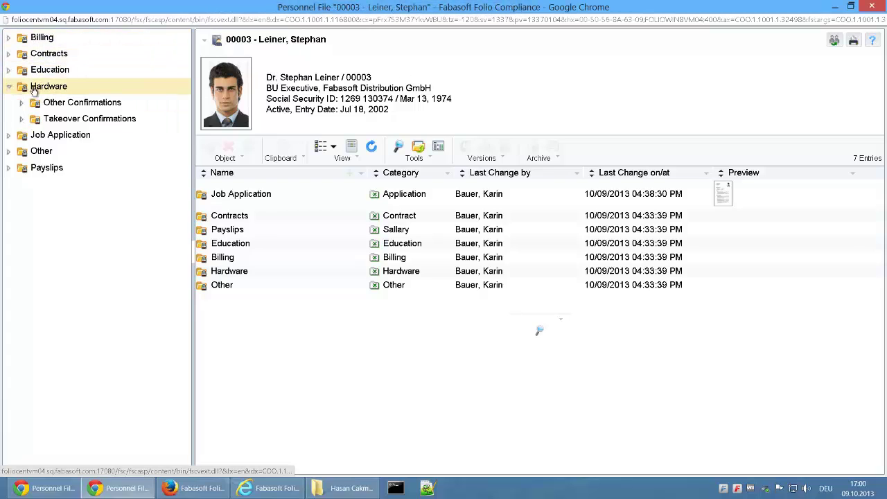
# Expand the Hardware and Contracts folders, view Job Application, then close the file window
pyautogui.click(8, 86)
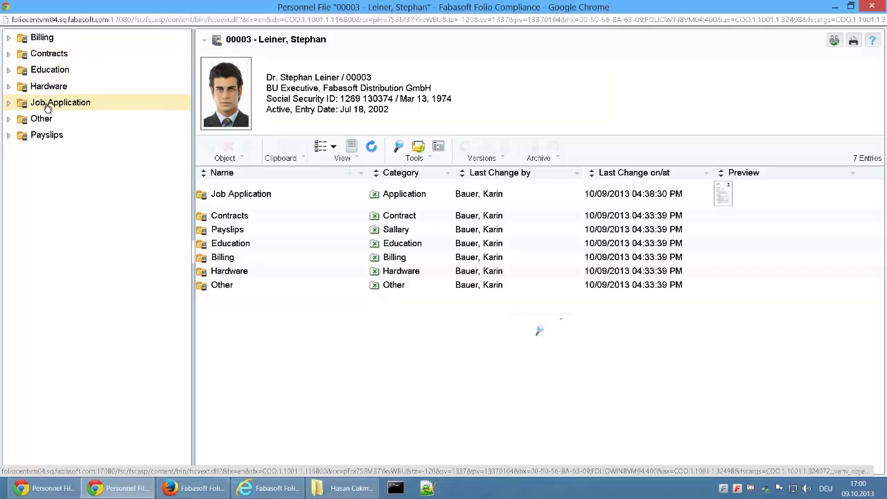
pyautogui.click(45, 102)
pyautogui.click(9, 86)
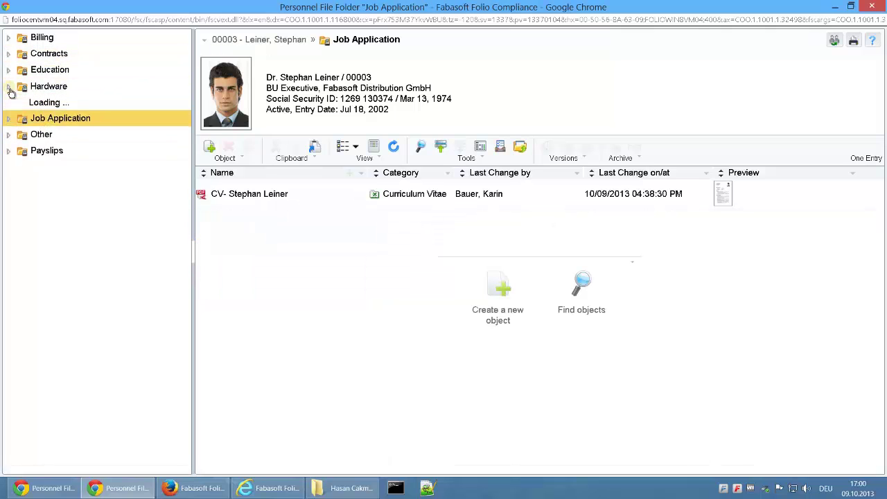
pyautogui.click(8, 53)
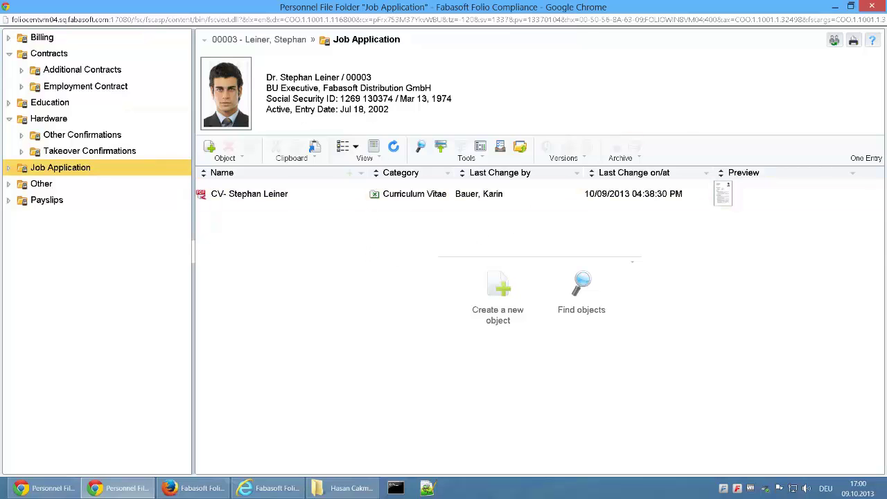
pyautogui.click(871, 6)
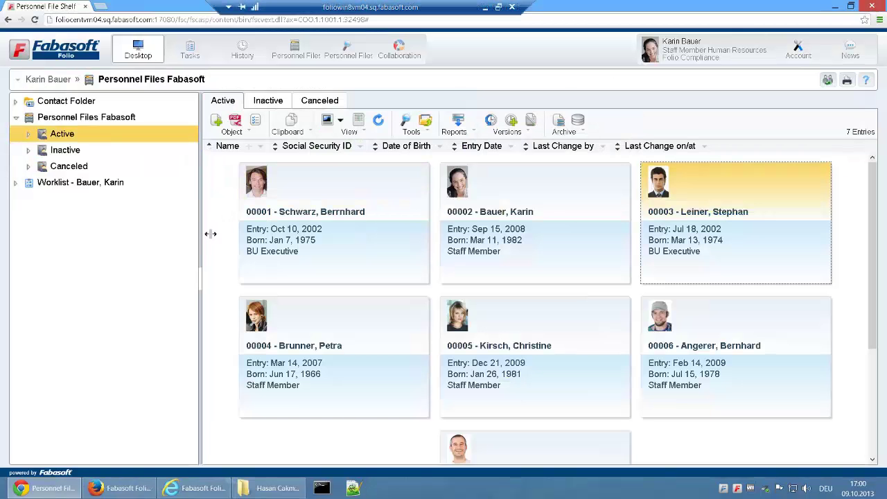
pyautogui.click(420, 132)
pyautogui.click(441, 219)
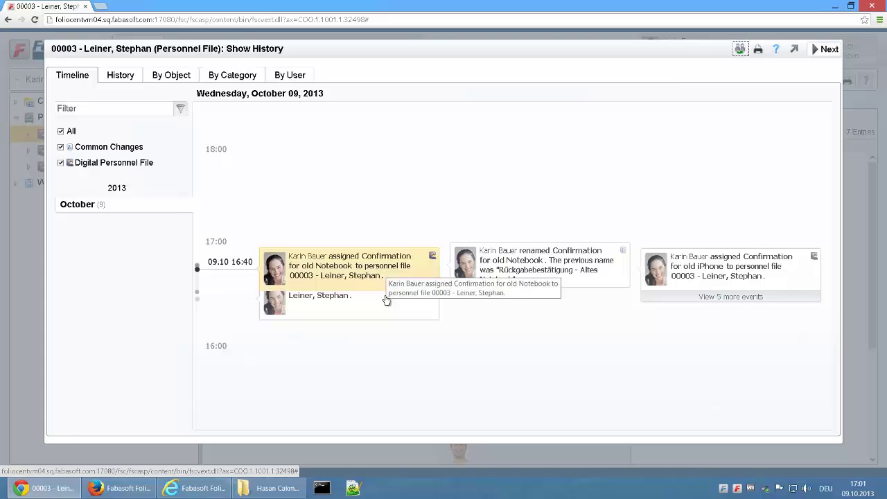
pyautogui.scroll(-1, 385, 300)
pyautogui.scroll(1, 385, 300)
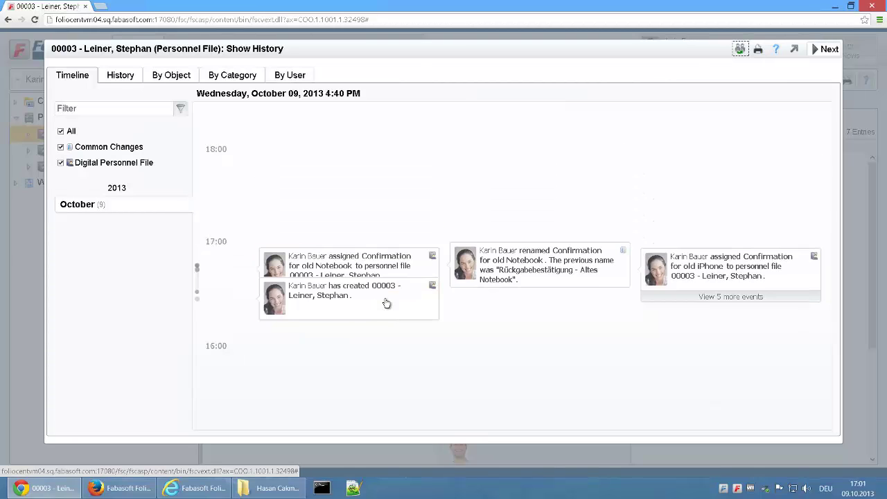
pyautogui.click(830, 49)
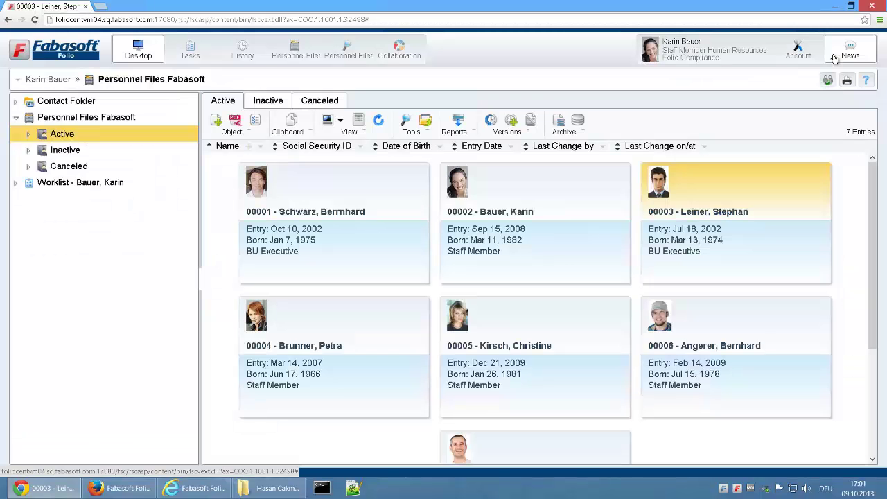
# Search personnel files by the employee's surname, then open and close the single matching file
pyautogui.click(343, 51)
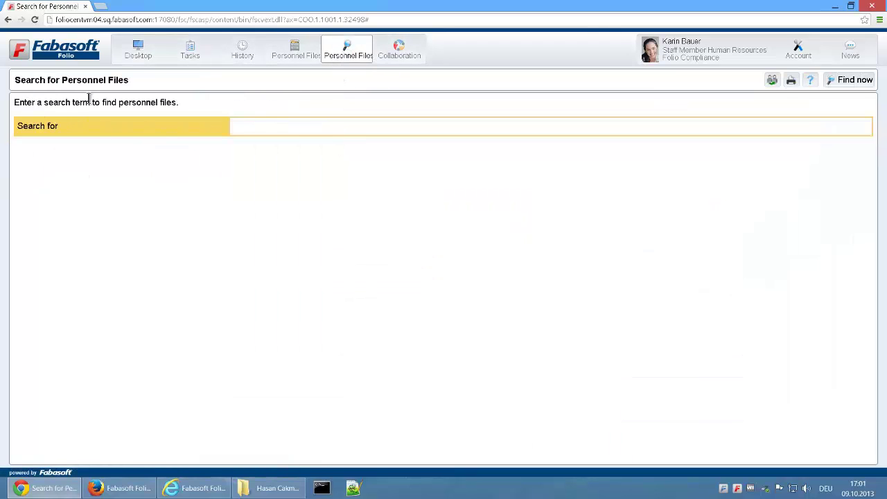
pyautogui.click(284, 128)
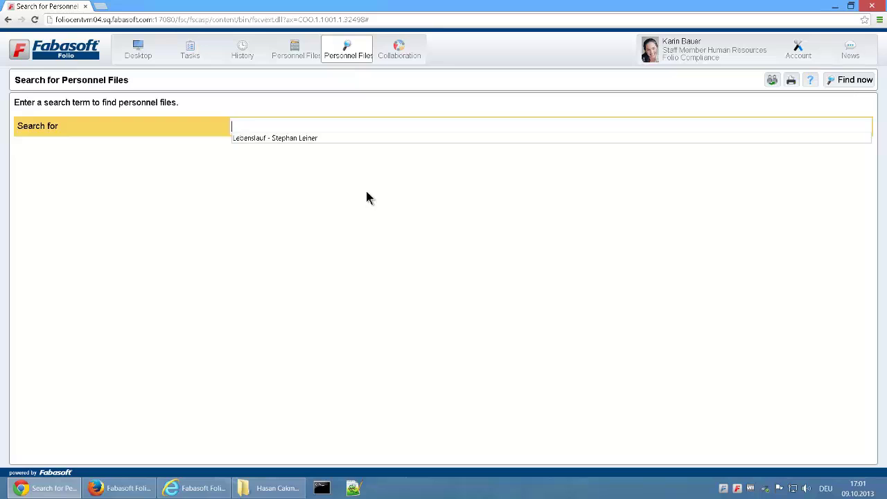
pyautogui.click(437, 197)
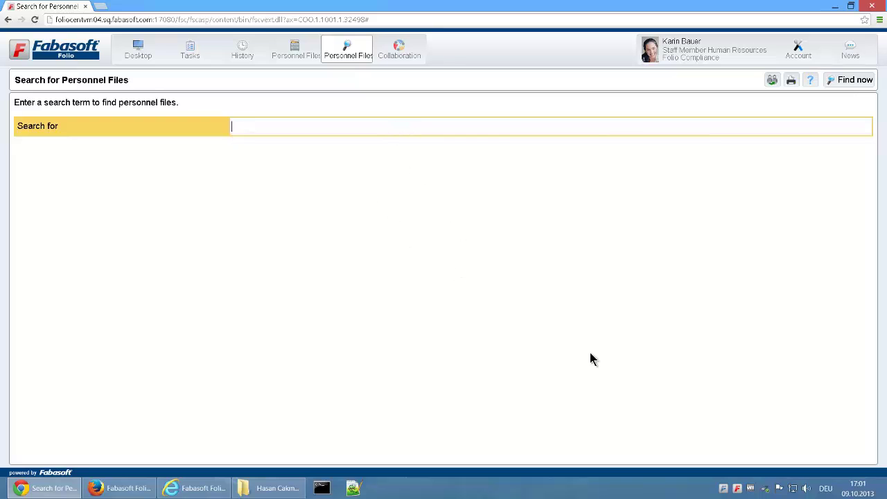
pyautogui.write('leiner')
pyautogui.click(849, 79)
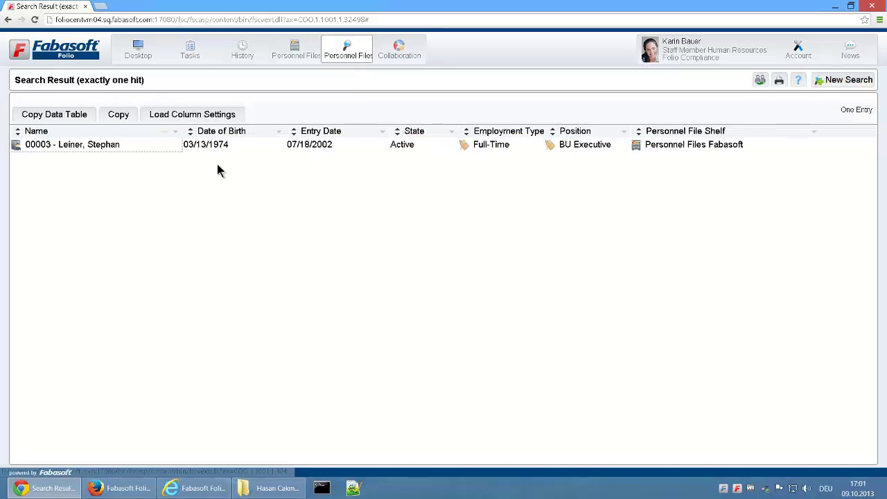
pyautogui.doubleClick(116, 147)
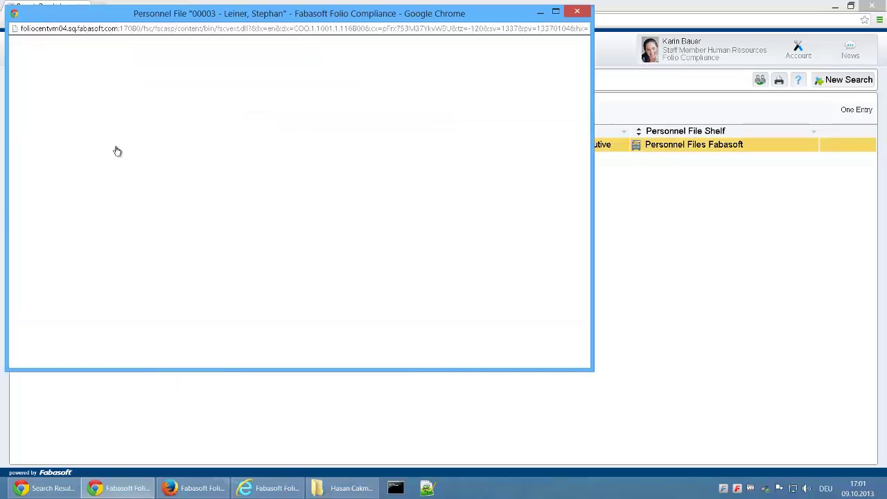
pyautogui.click(576, 12)
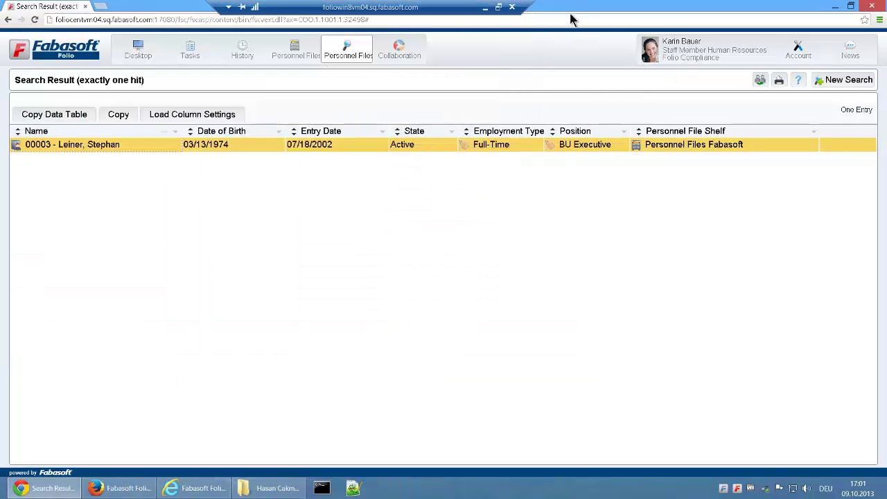
# Run a new personnel file search for 'staff member'
pyautogui.click(840, 81)
pyautogui.write('st')
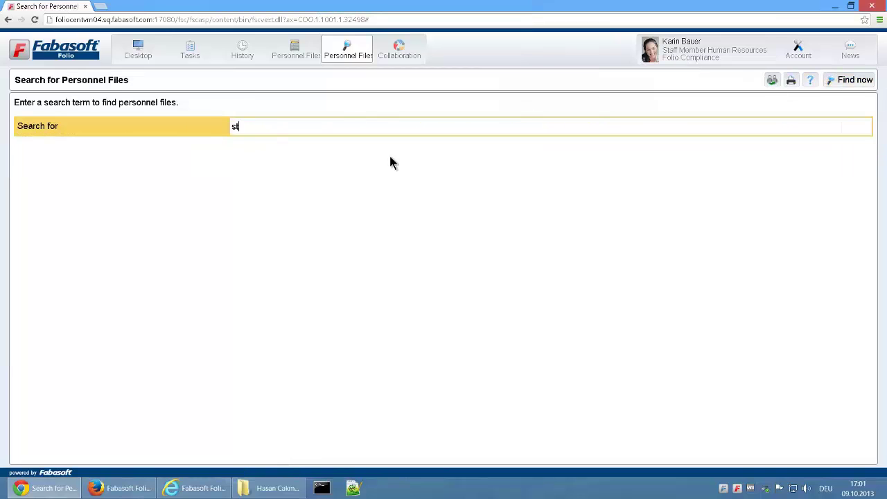
pyautogui.write('aff member')
pyautogui.press('Return')
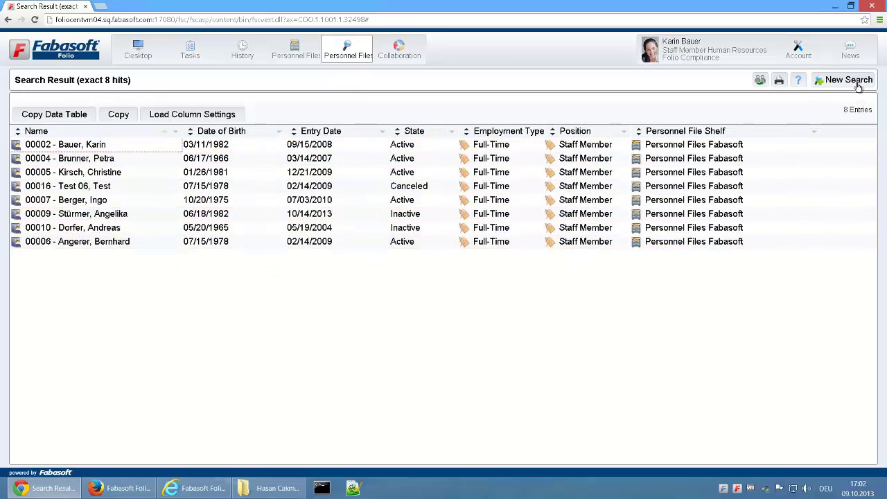
# Open the Digital Personnel File user help PDF from the shelf's Help links
pyautogui.click(293, 50)
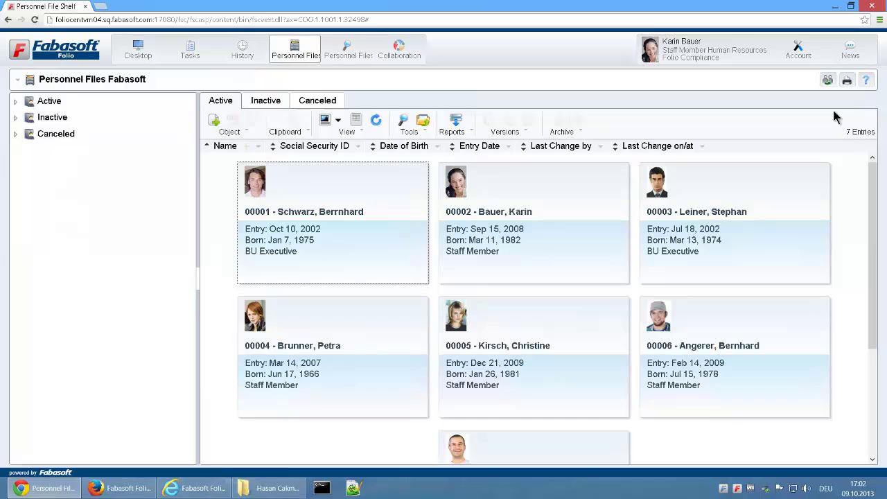
pyautogui.click(866, 80)
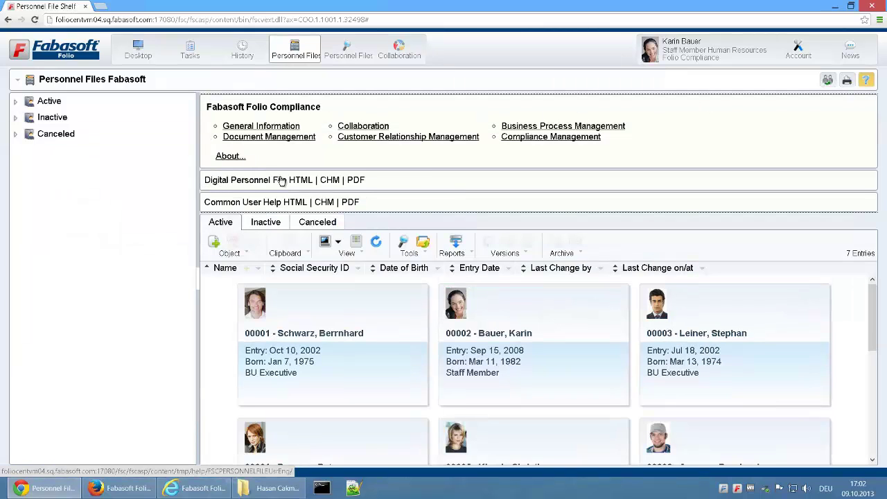
pyautogui.click(356, 181)
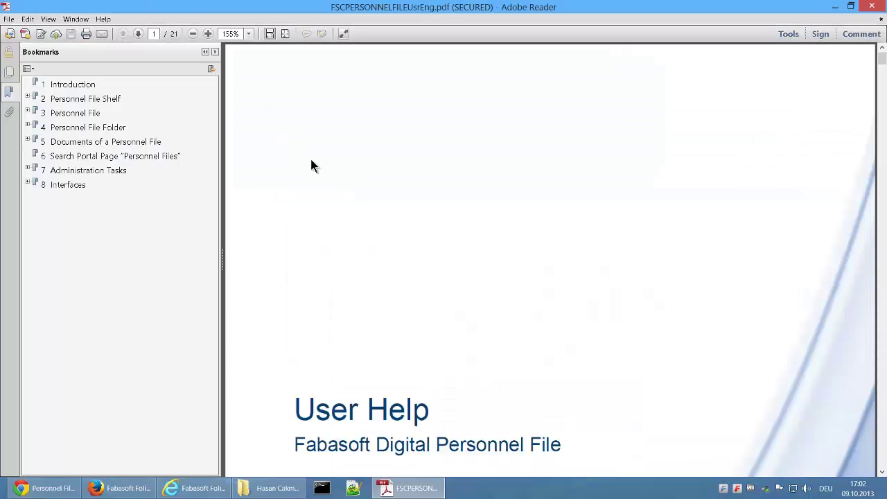
# Jump to bookmark 6, Search Portal Page, in the help PDF
pyautogui.click(129, 157)
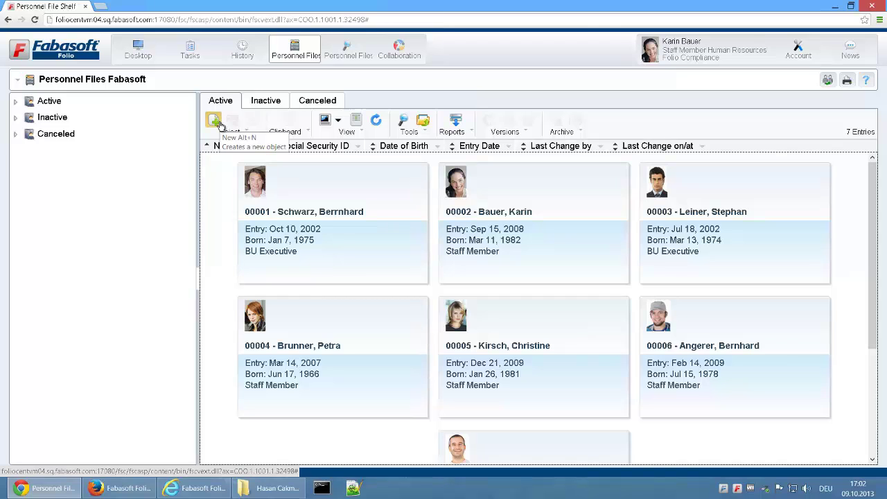
# Start a new personnel file with the employee's surname, first name, sex M, social security ID and date 06/08/2006
pyautogui.click(219, 124)
pyautogui.click(222, 215)
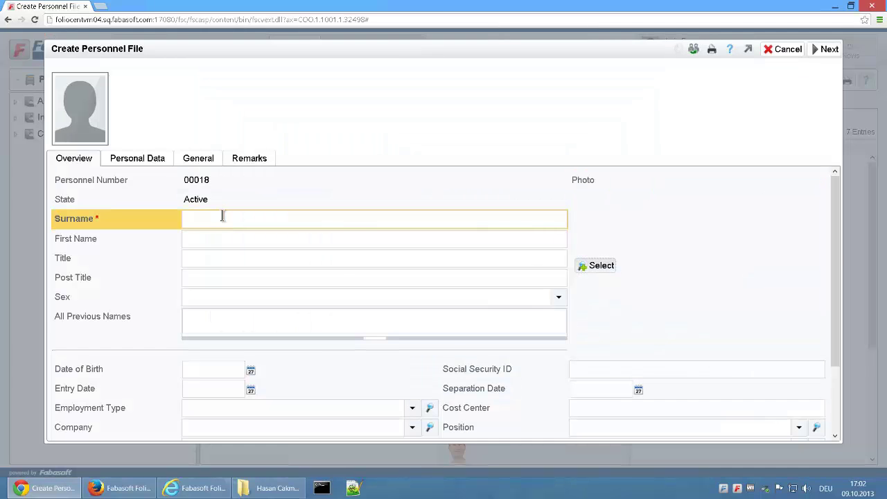
pyautogui.press('Tab')
pyautogui.press('Tab')
pyautogui.press('Tab')
pyautogui.press('Tab')
pyautogui.write('M')
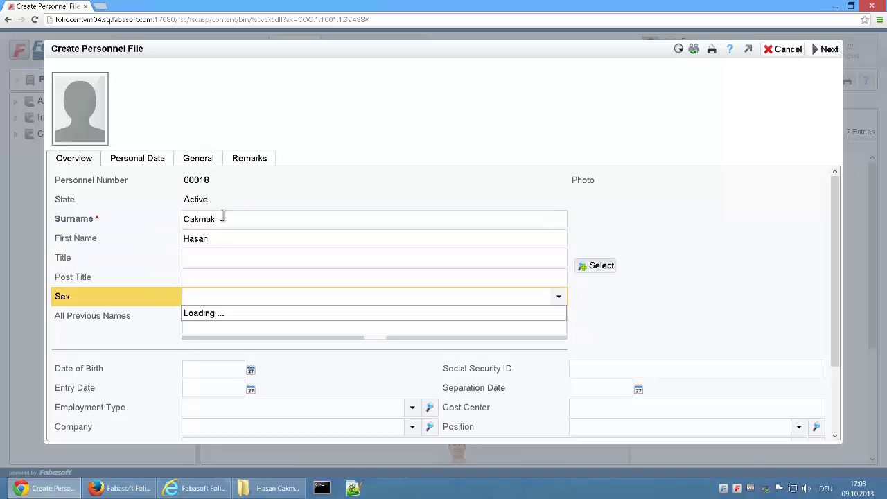
pyautogui.press('Tab')
pyautogui.press('Tab')
pyautogui.hotkey('shift', 'Tab')
pyautogui.hotkey('shift', 'Tab')
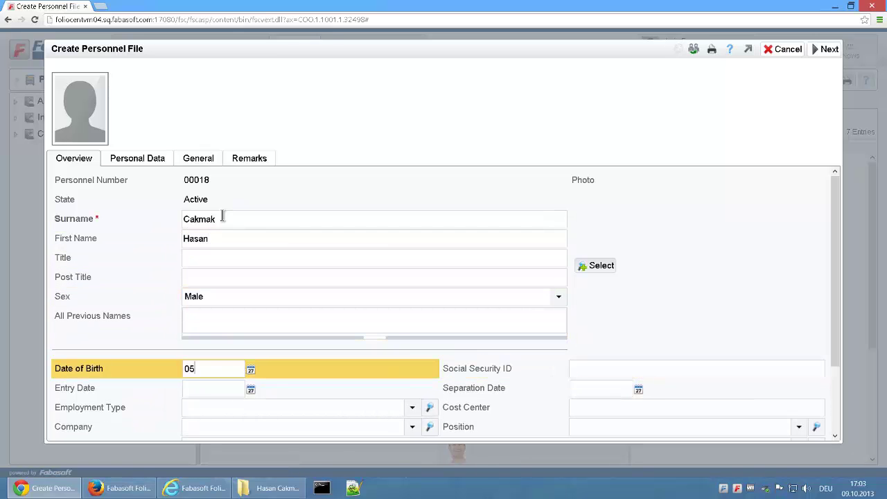
pyautogui.press('Tab')
pyautogui.press('Tab')
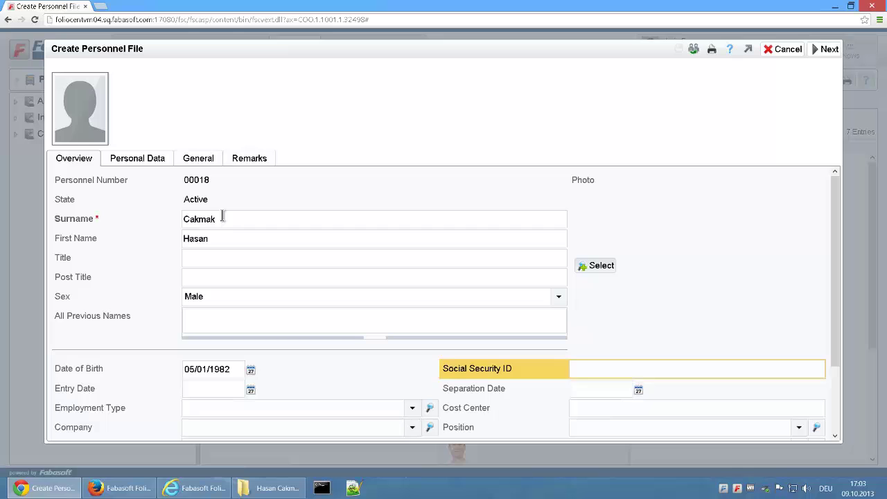
pyautogui.write('1234 56789')
pyautogui.press('Tab')
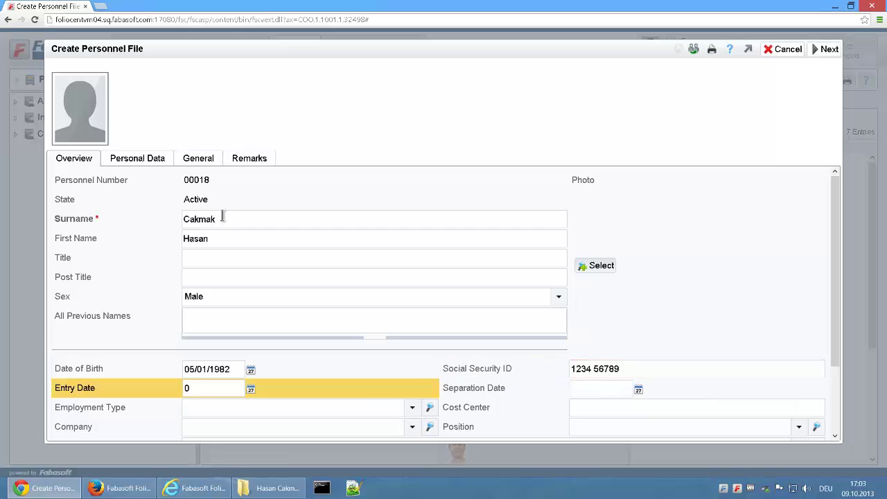
pyautogui.write('06/08/2006')
pyautogui.press('Tab')
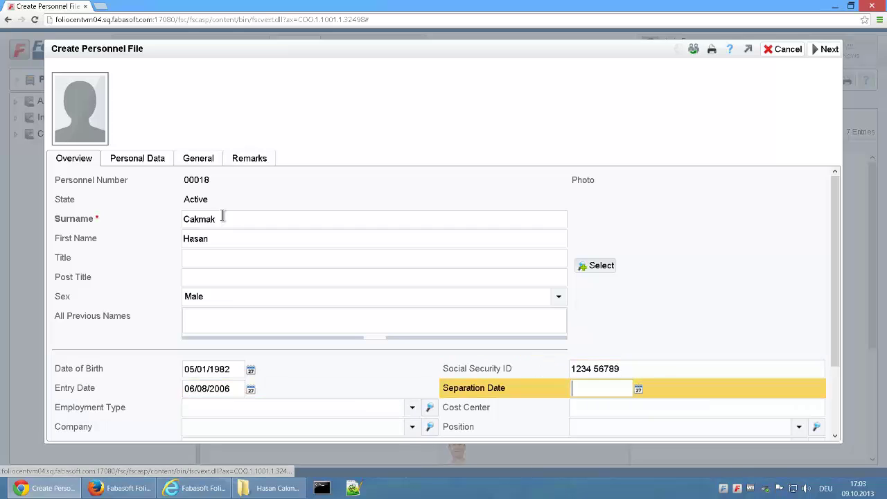
pyautogui.press('Tab')
# Set employment type Full-Time, company Fabasoft R&D GmbH and position Senior Vice President
pyautogui.scroll(-3, 311, 321)
pyautogui.click(311, 319)
pyautogui.click(258, 349)
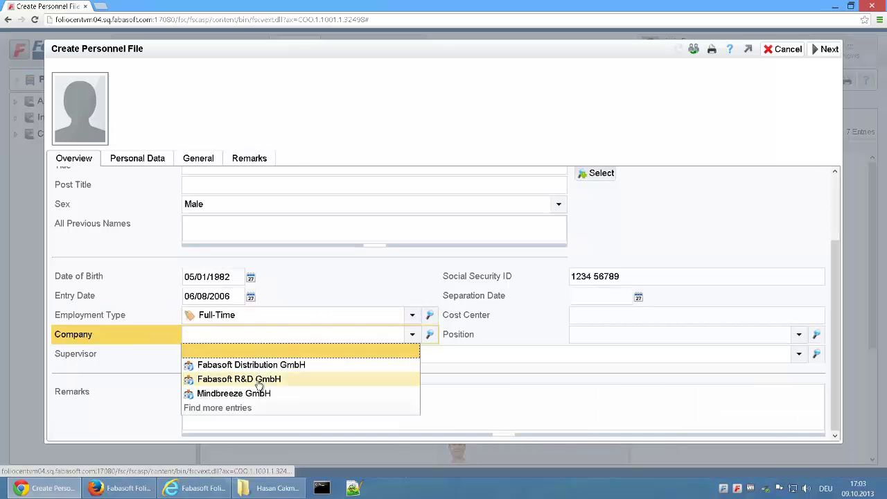
pyautogui.click(257, 379)
pyautogui.click(638, 334)
pyautogui.click(616, 451)
pyautogui.click(510, 385)
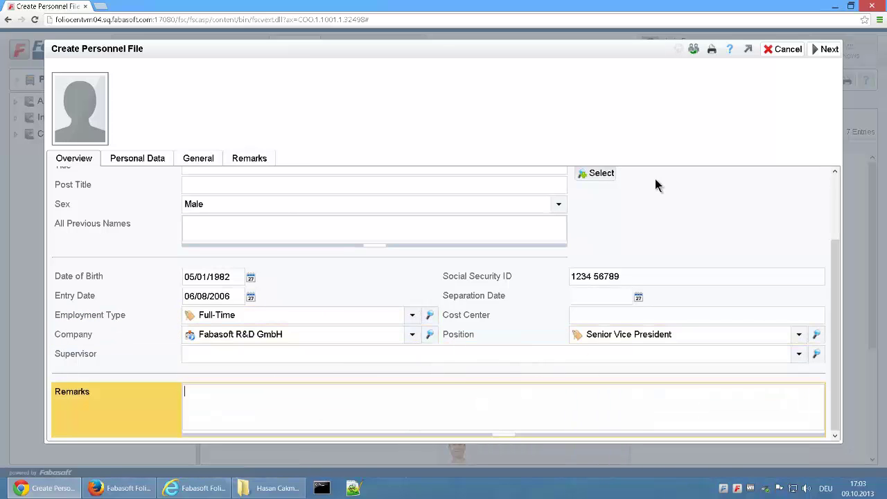
pyautogui.scroll(3, 651, 208)
# Attach the employee's portrait PNG from Pictures as the photo and finish creating the file
pyautogui.click(600, 266)
pyautogui.click(86, 102)
pyautogui.click(146, 27)
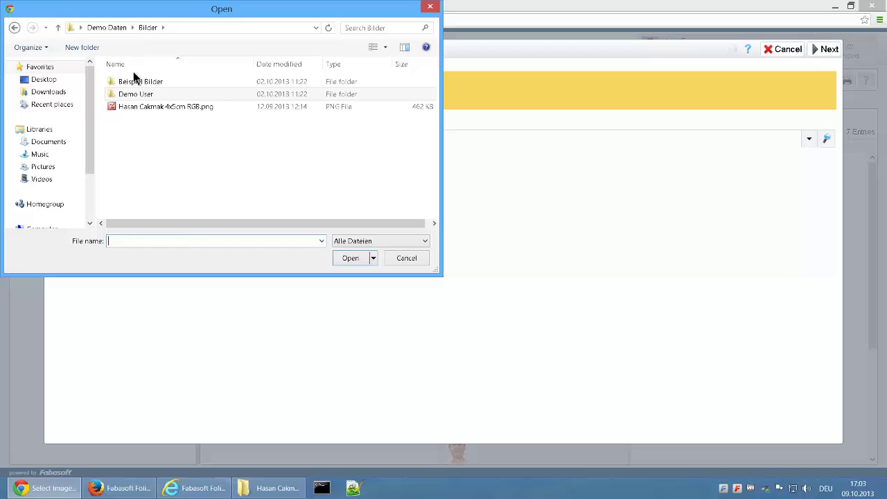
pyautogui.doubleClick(160, 107)
pyautogui.click(828, 49)
pyautogui.click(826, 49)
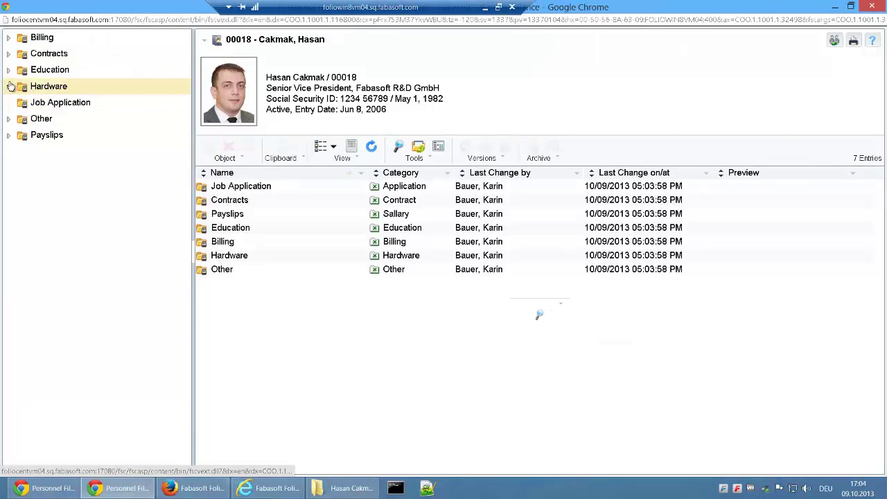
# Open the new file's Job Application folder and drag the CV PDF into it, confirming the upload
pyautogui.click(9, 86)
pyautogui.click(9, 55)
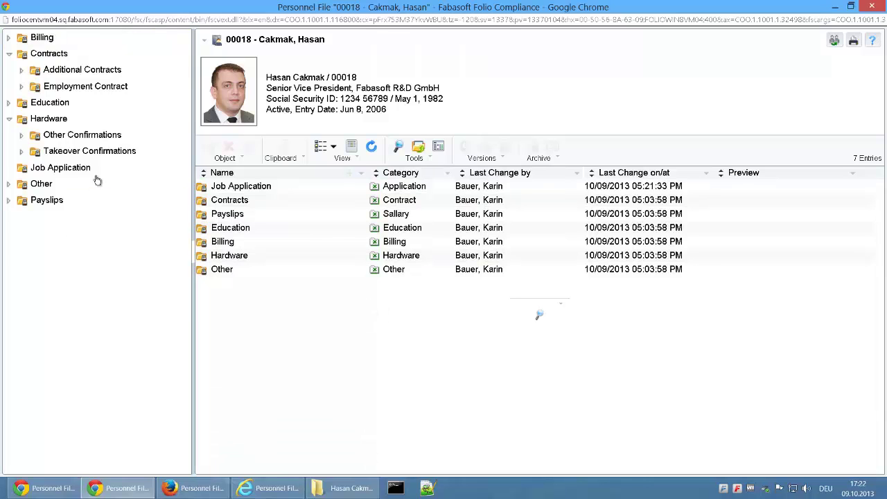
pyautogui.click(86, 171)
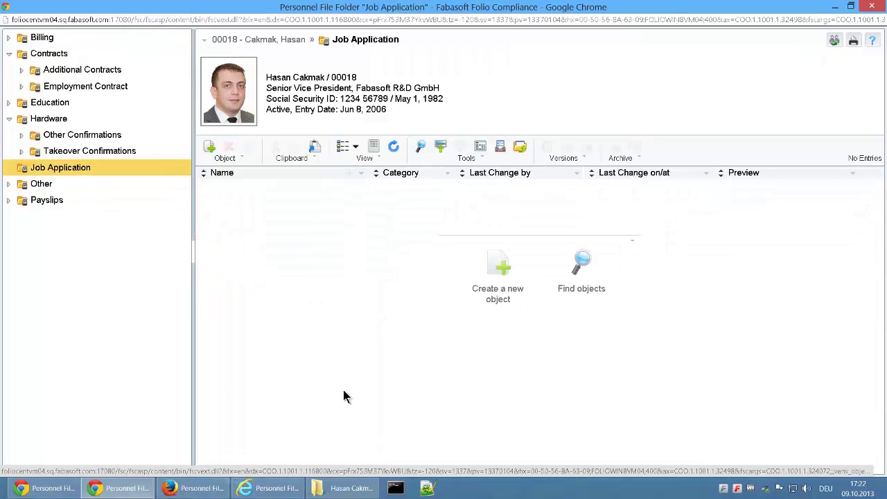
pyautogui.click(356, 486)
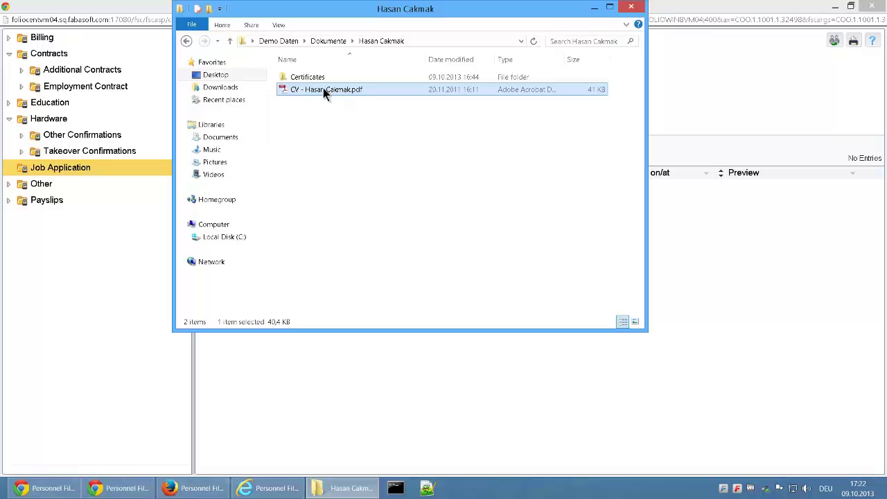
pyautogui.moveTo(324, 91); pyautogui.dragTo(726, 303)
pyautogui.click(639, 208)
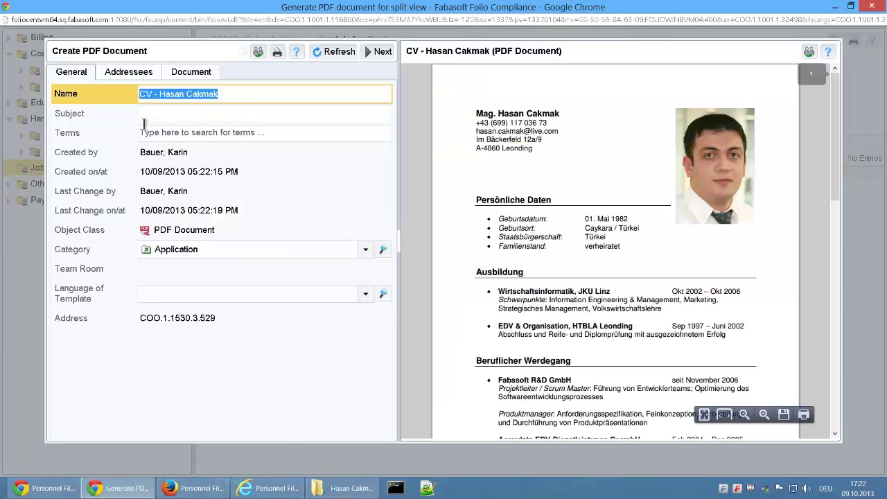
# Give the uploaded CV the category Curriculum Vitae and complete the PDF document
pyautogui.click(90, 249)
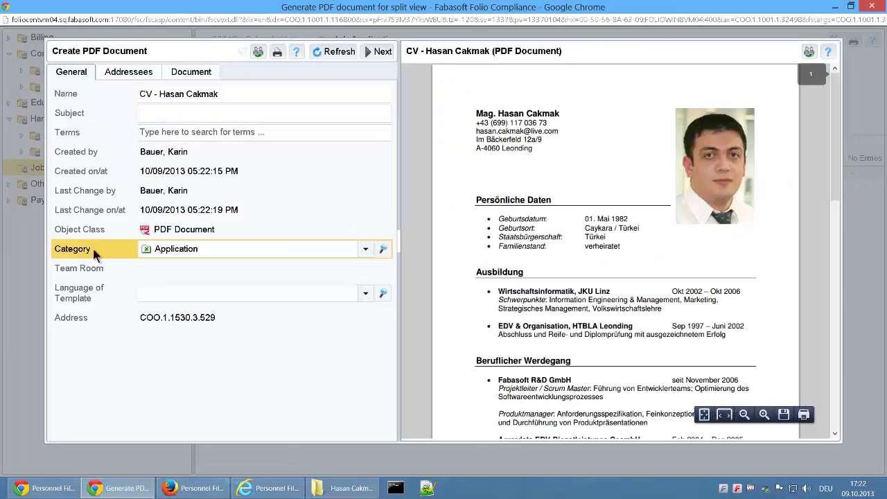
pyautogui.click(198, 248)
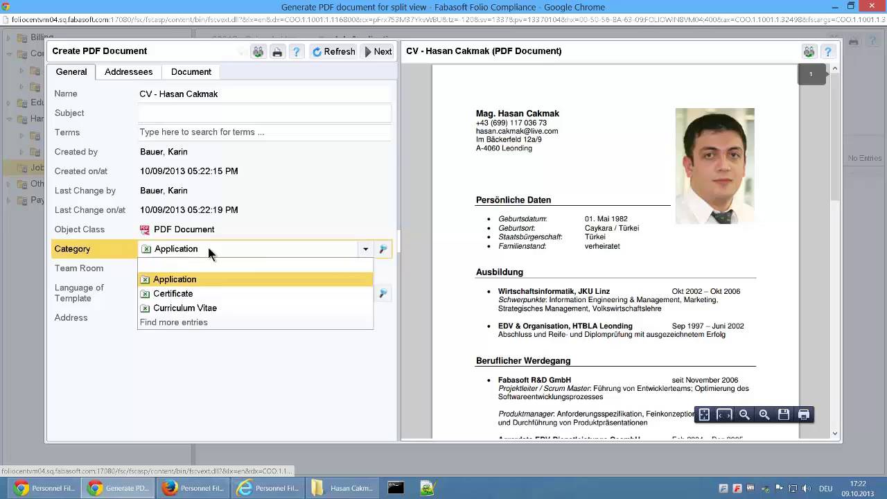
pyautogui.click(201, 308)
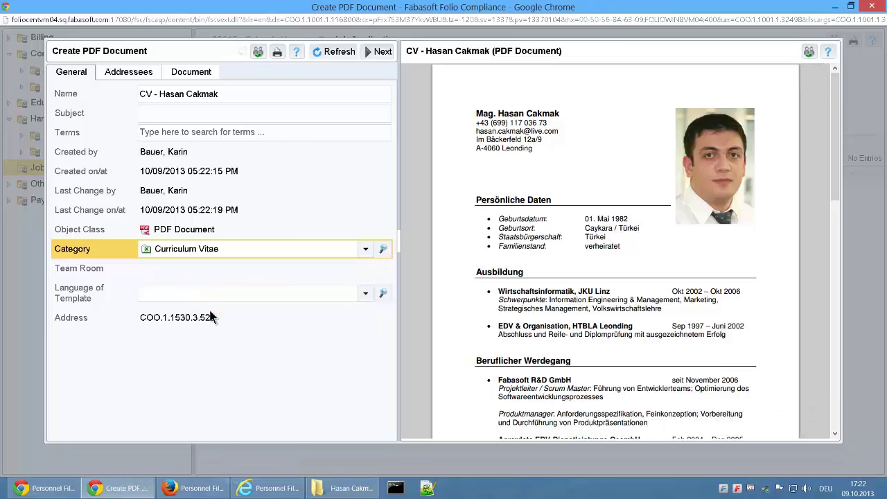
pyautogui.click(384, 53)
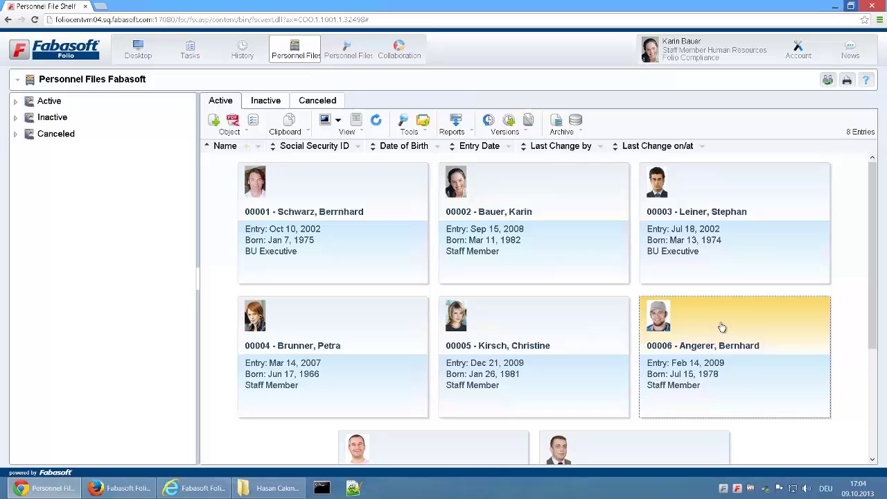
pyautogui.rightClick(715, 310)
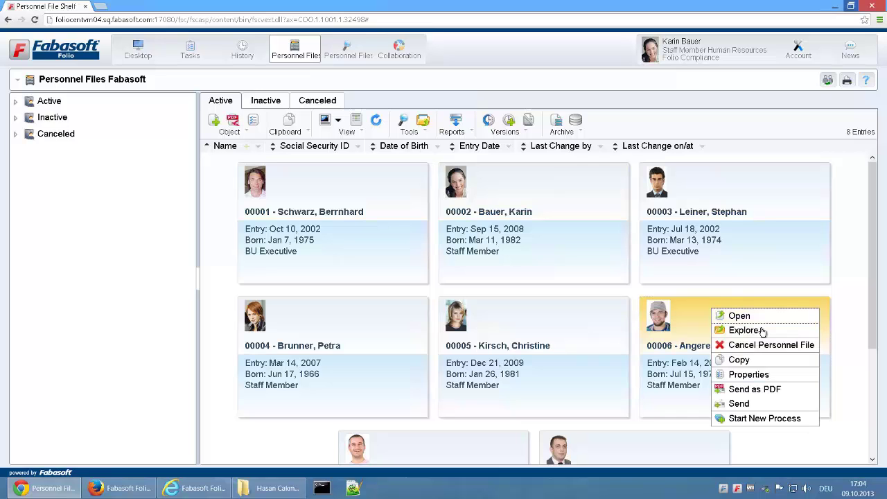
pyautogui.click(748, 373)
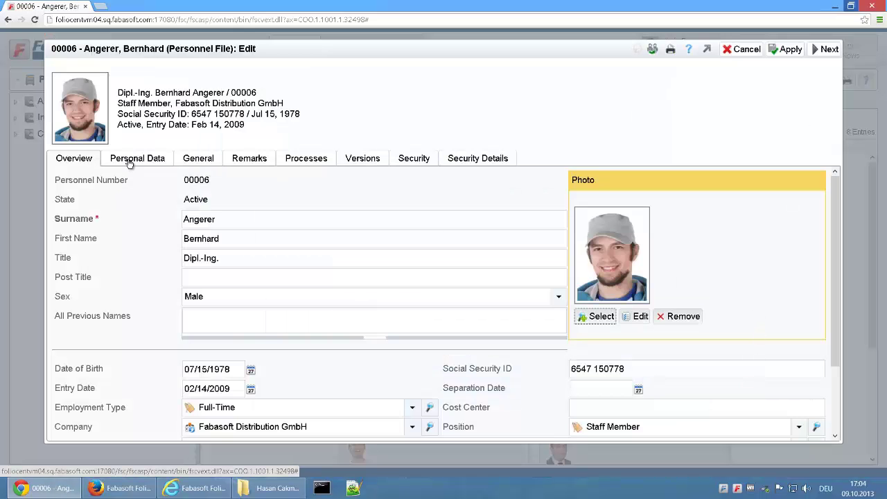
pyautogui.scroll(-3, 139, 186)
pyautogui.click(97, 355)
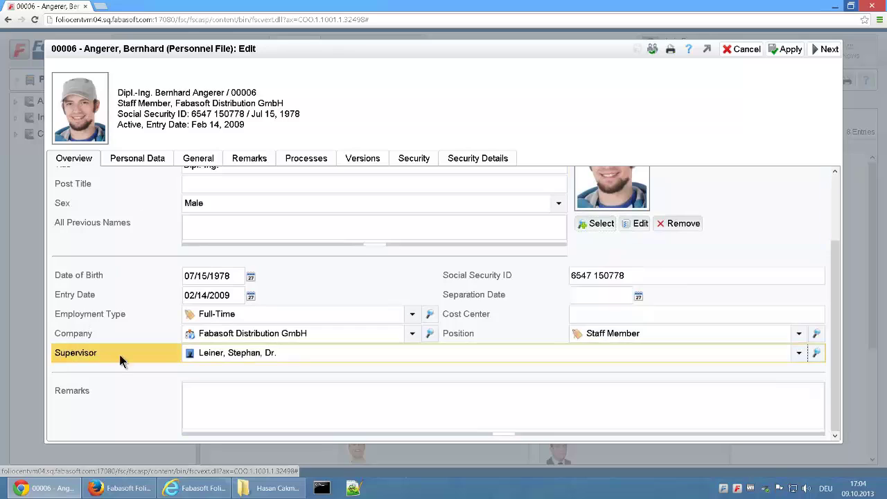
pyautogui.click(144, 160)
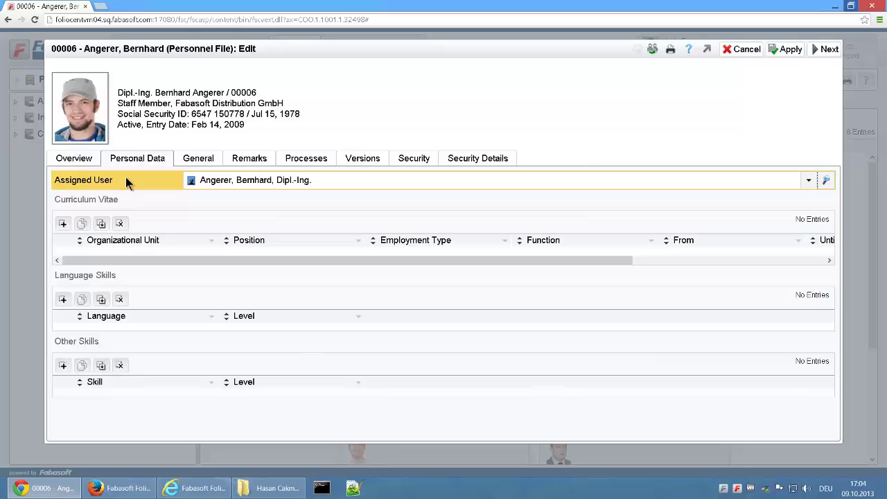
pyautogui.click(828, 48)
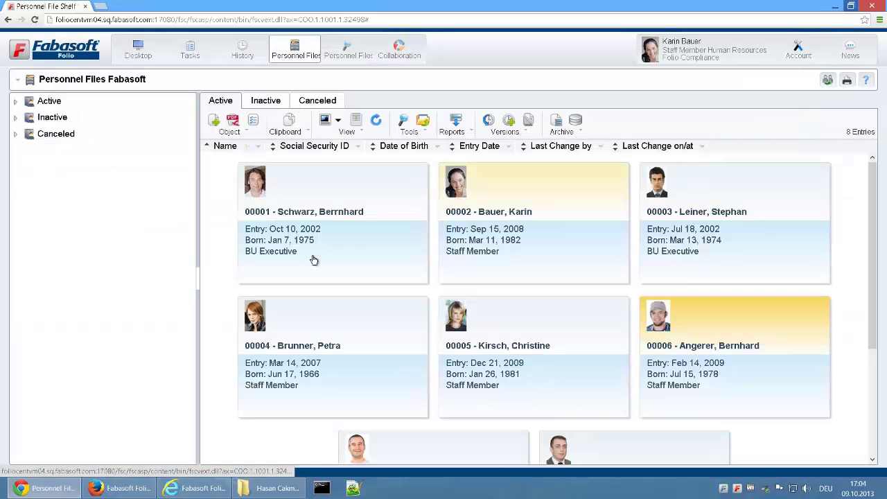
# Switch to the supervisor's Firefox session and open the Personnel File Collection
pyautogui.click(835, 7)
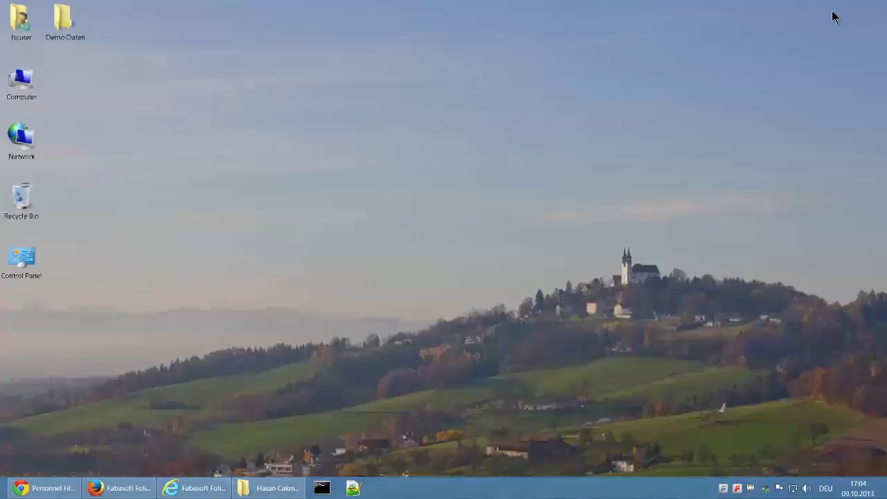
pyautogui.click(128, 488)
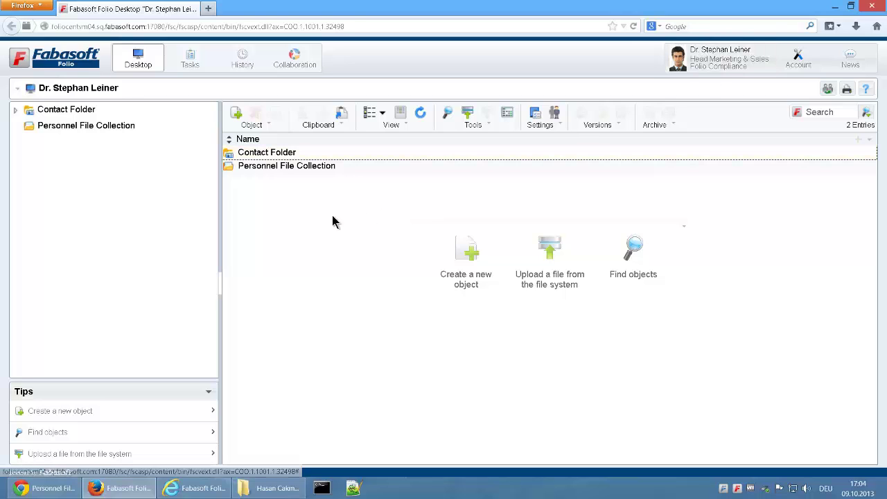
pyautogui.click(103, 129)
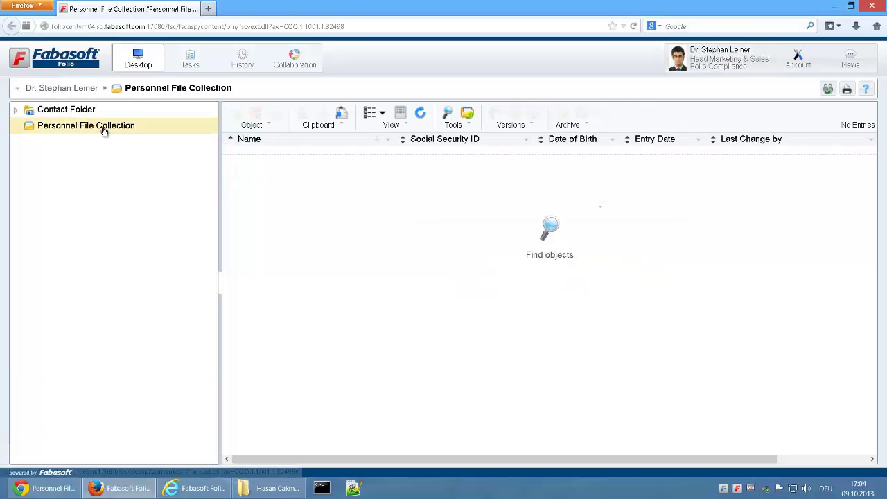
# Add all four found personnel files to the collection, then open one file's Job Application folder
pyautogui.click(554, 234)
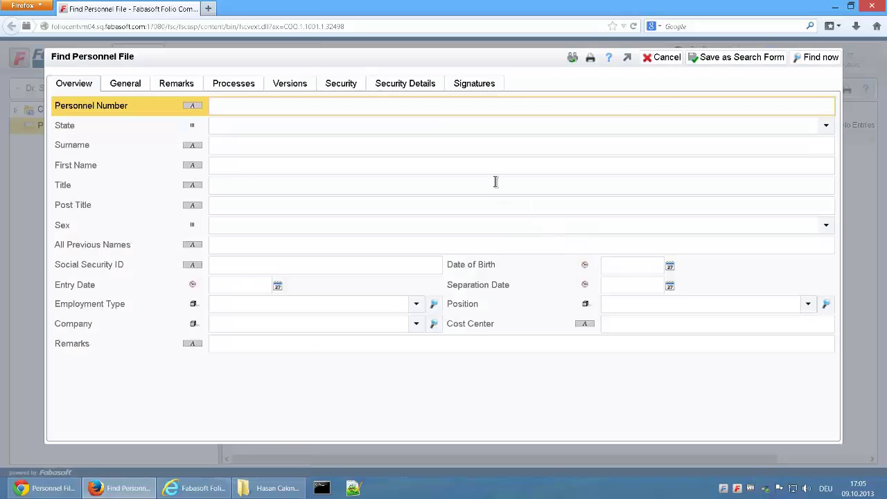
pyautogui.click(808, 60)
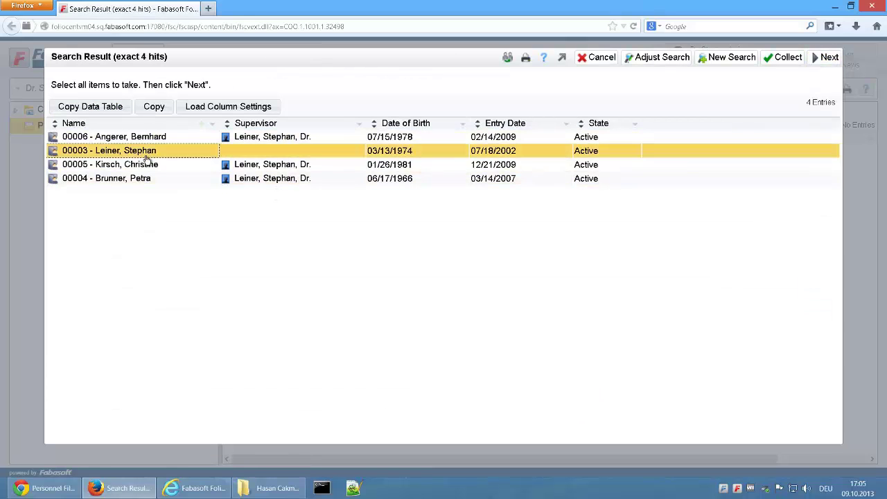
pyautogui.hotkey('ctrl', 'a')
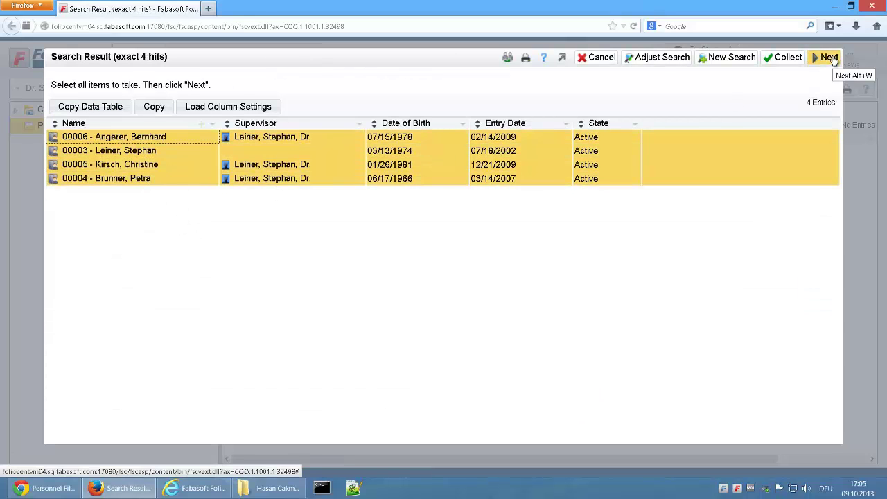
pyautogui.click(826, 58)
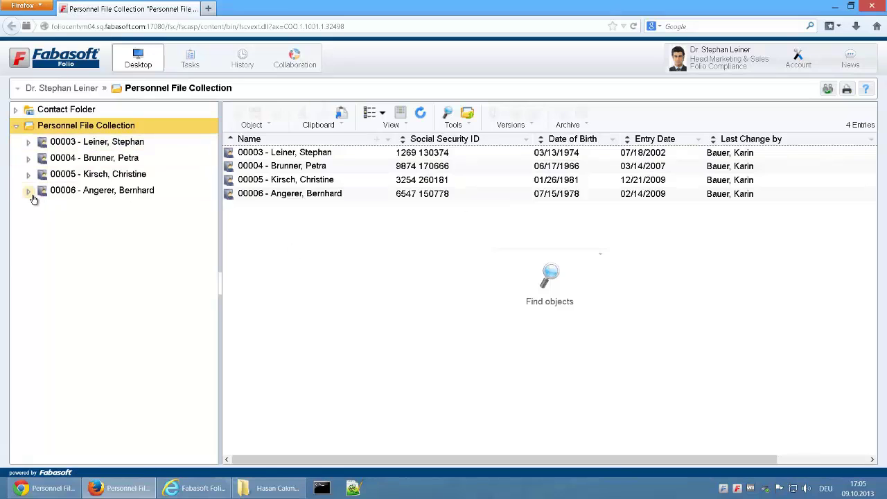
pyautogui.click(29, 192)
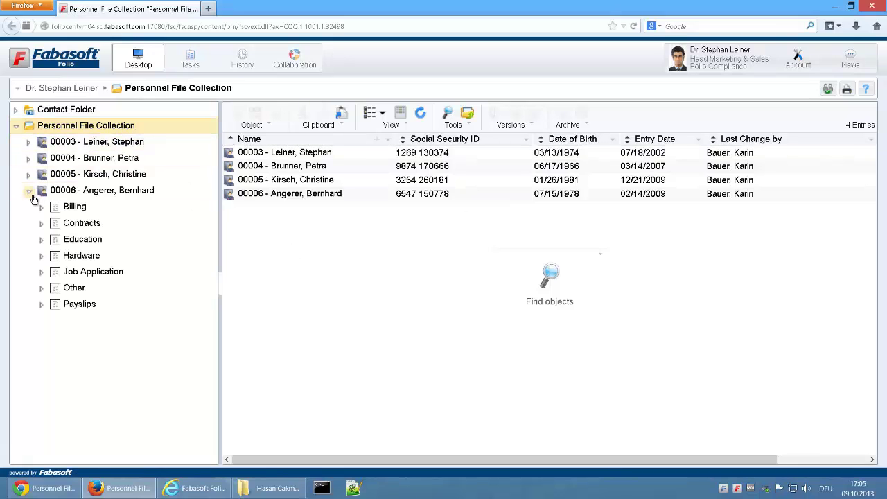
pyautogui.click(88, 272)
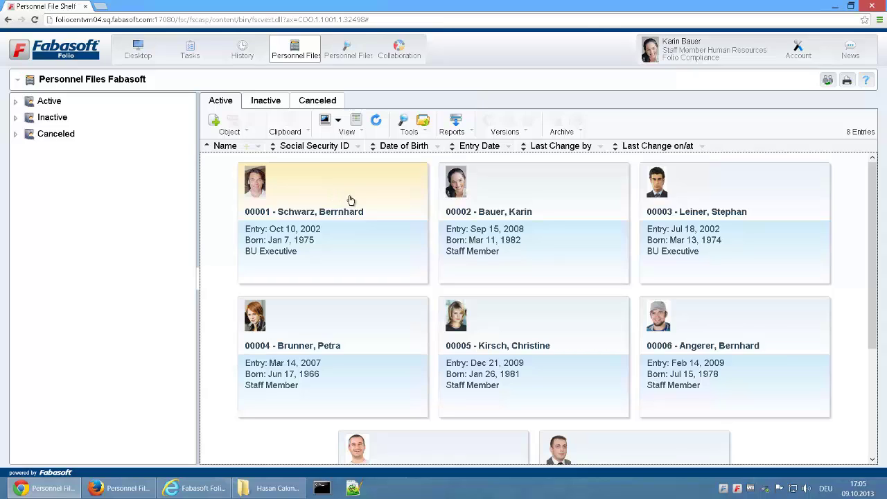
# Open the Personnel Files Fabasoft shelf's properties and inspect the Hardware category's access setting
pyautogui.rightClick(82, 81)
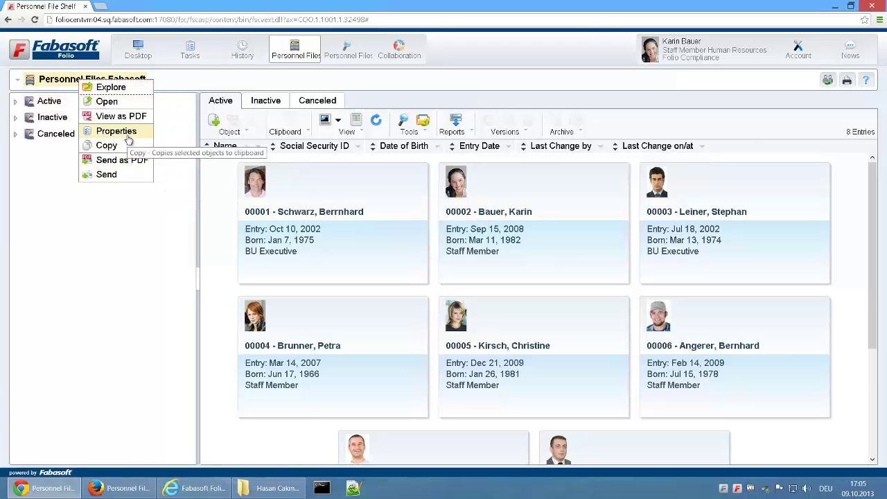
pyautogui.click(117, 131)
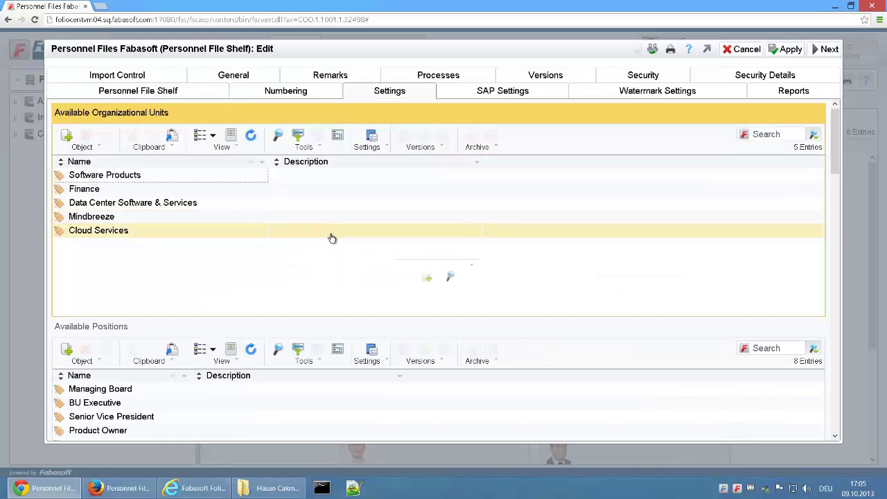
pyautogui.scroll(-10, 331, 239)
pyautogui.scroll(-15, 330, 248)
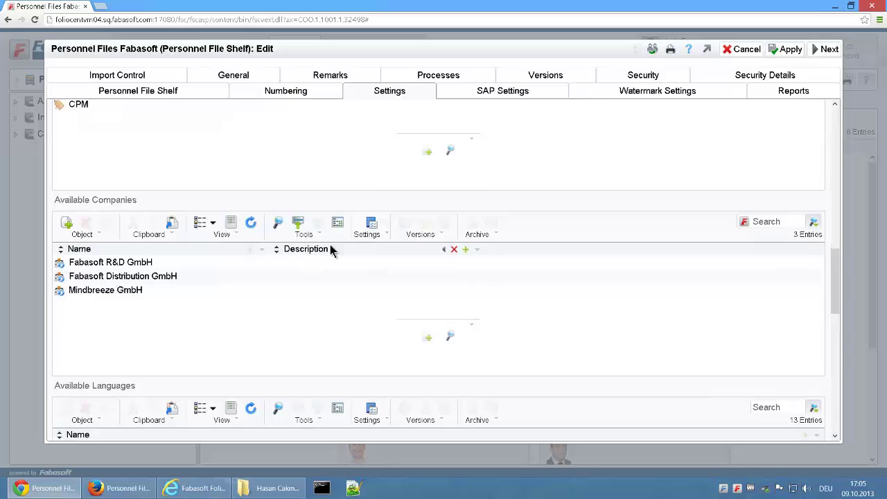
pyautogui.scroll(-3, 330, 246)
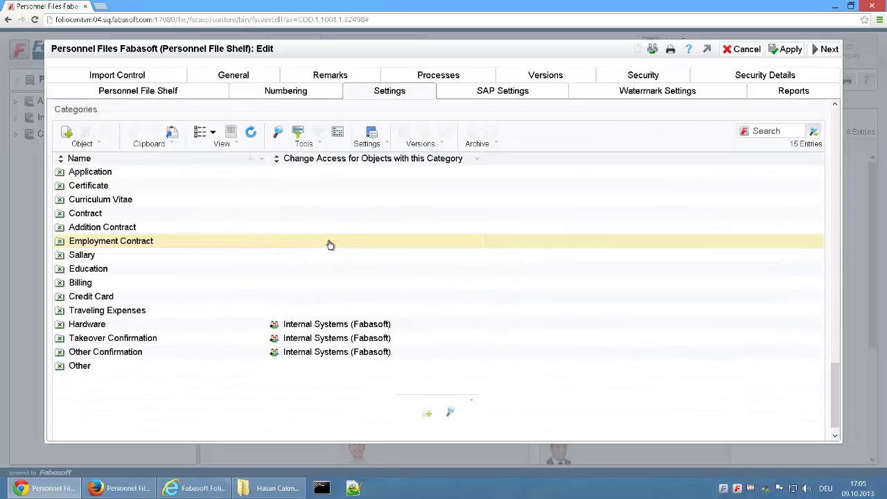
pyautogui.click(75, 154)
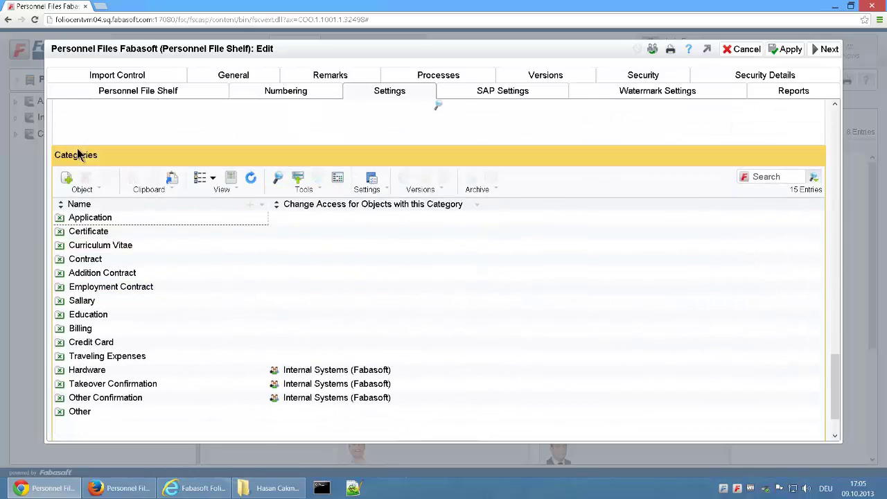
pyautogui.click(120, 372)
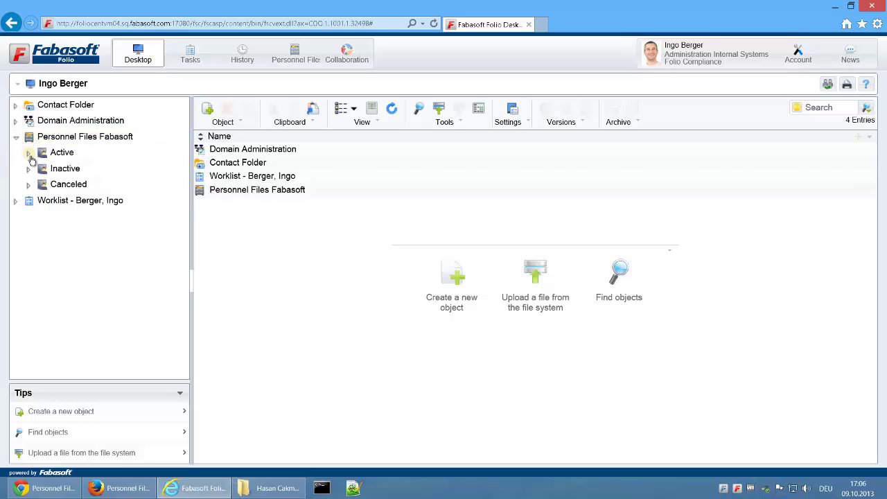
# Open the Takeover Confirmations folder in personnel file 00003's Hardware folder under Active
pyautogui.click(28, 154)
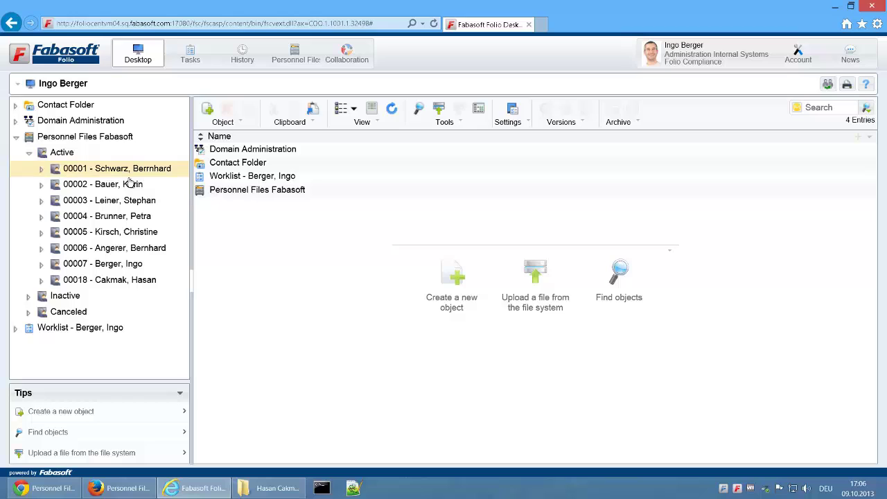
pyautogui.click(41, 200)
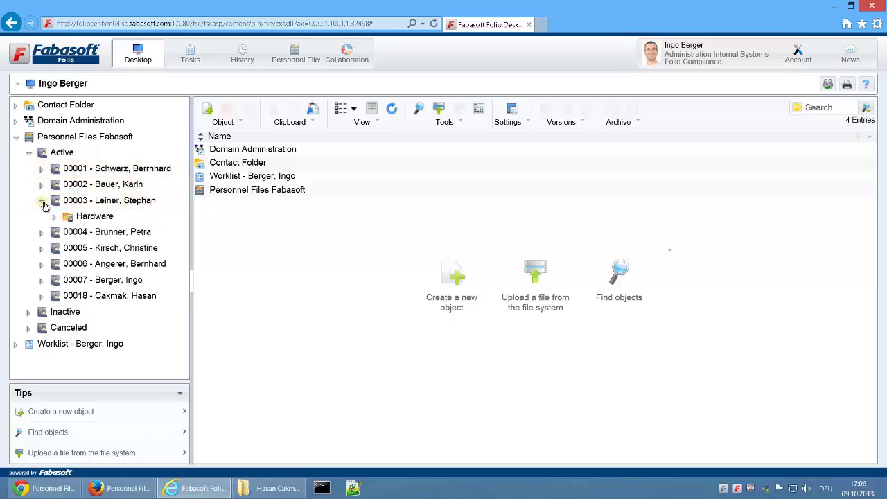
pyautogui.click(97, 220)
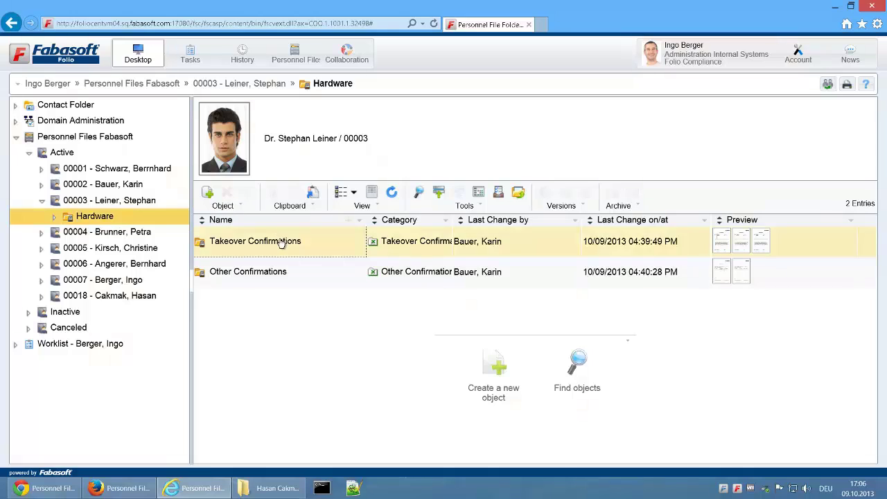
pyautogui.click(281, 242)
pyautogui.doubleClick(282, 243)
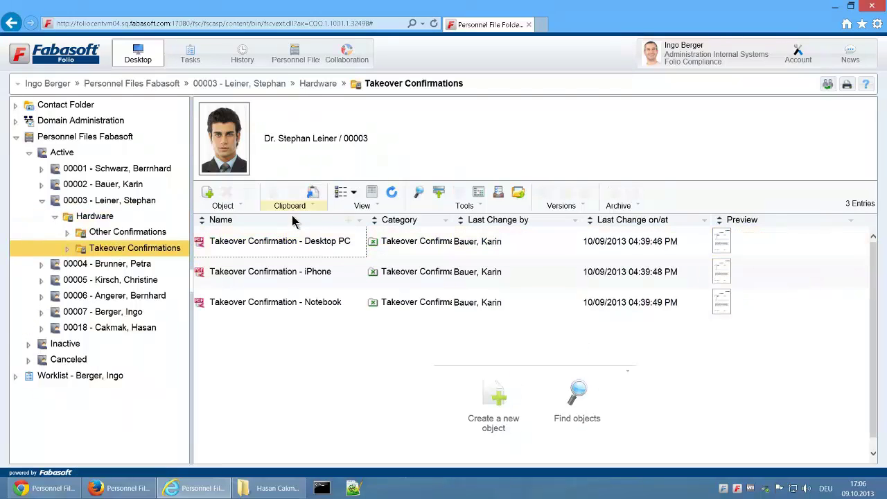